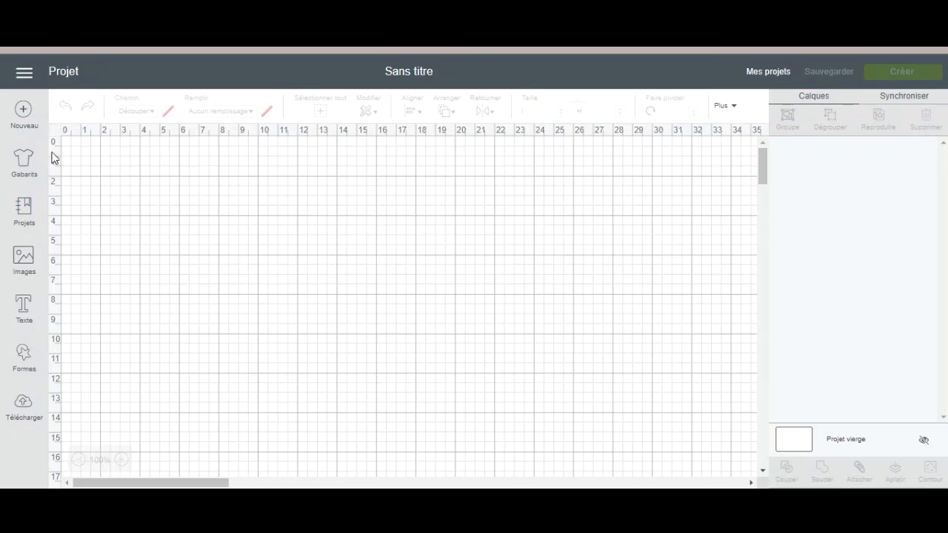
Search the ready-made projects library for "wall hanging".
left_click(23, 215)
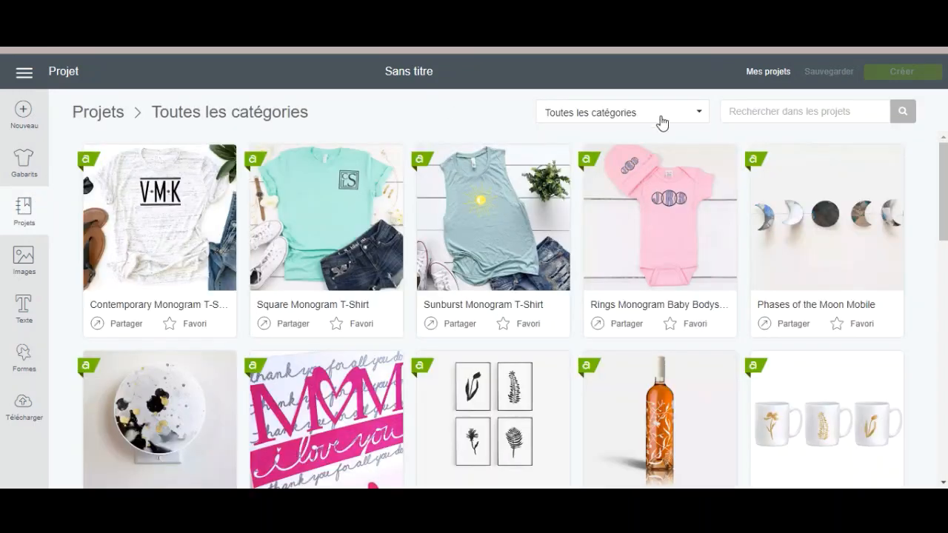
left_click(756, 116)
type("wall hanging")
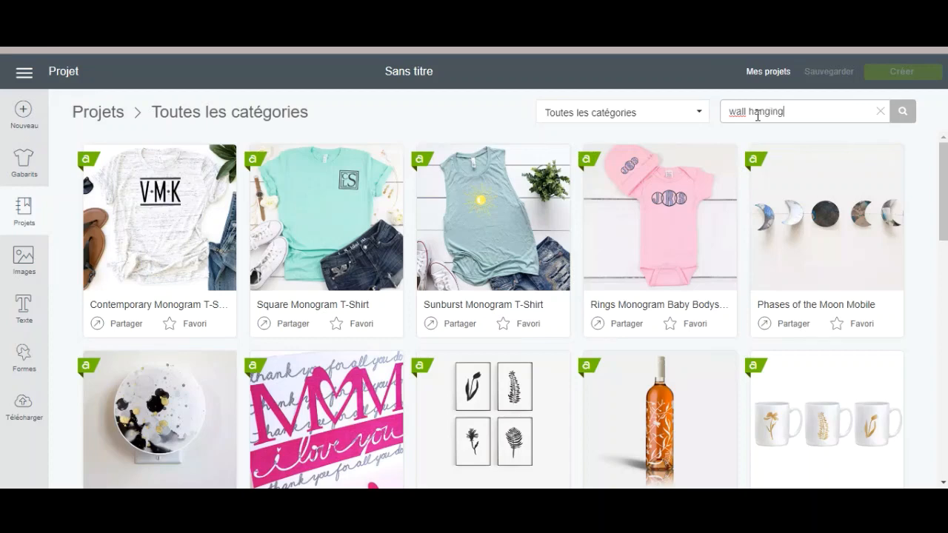
key("Return")
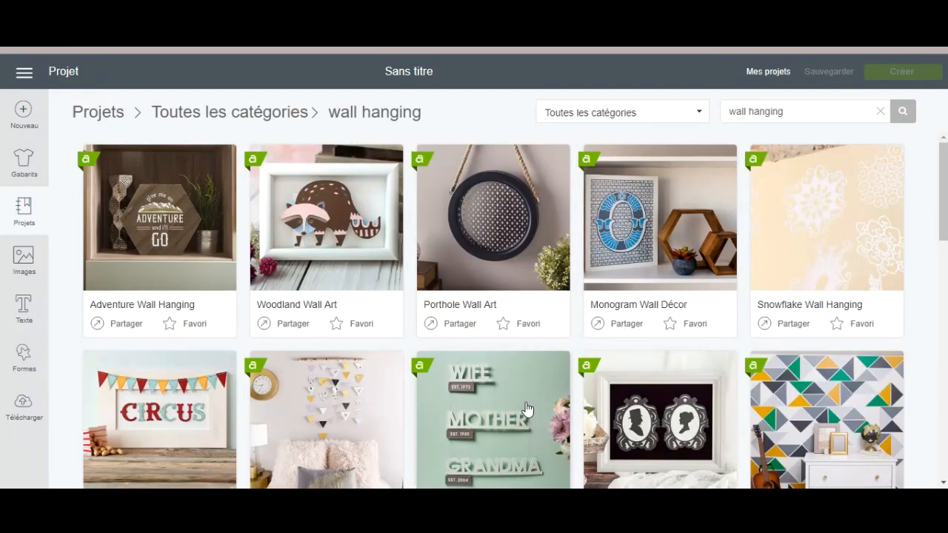
Open the Grandmother Wall Hanging project for customization on the canvas.
left_click(527, 409)
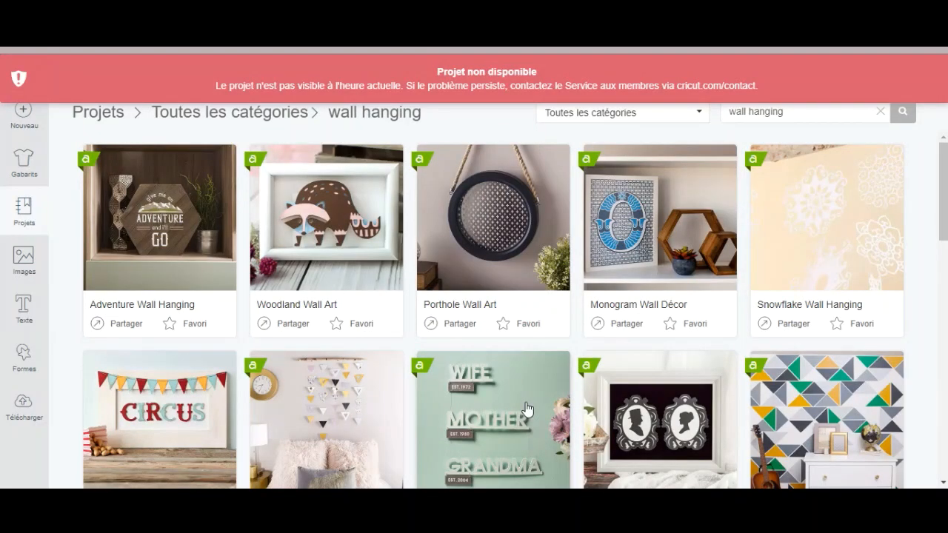
left_click(528, 409)
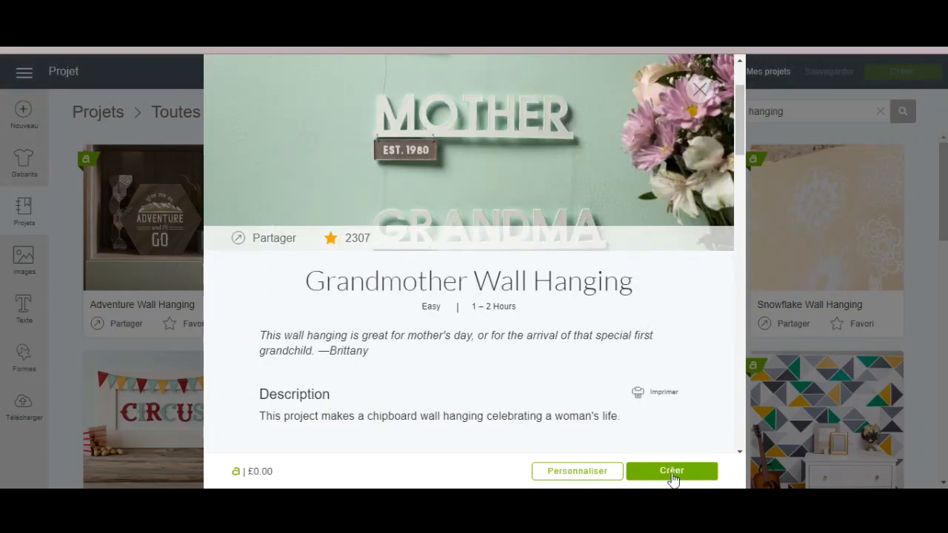
left_click(578, 472)
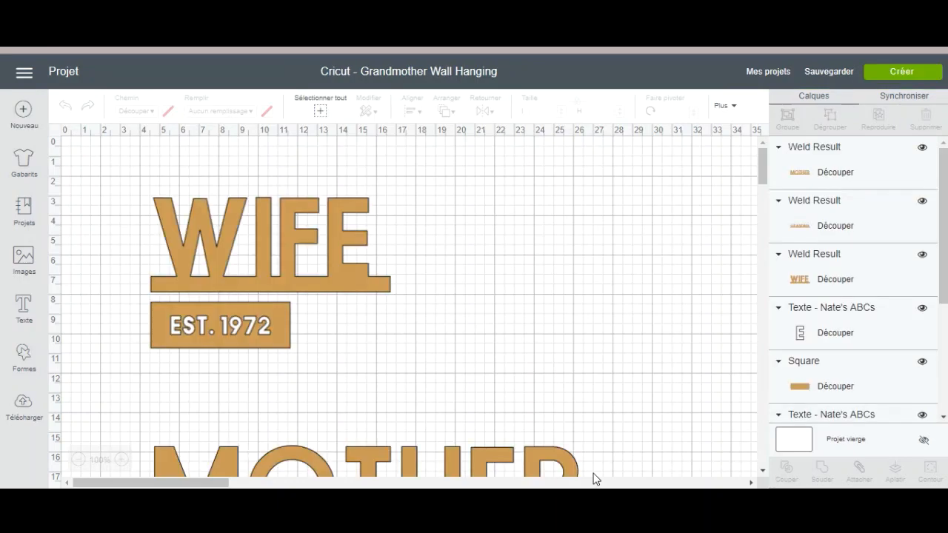
Examine how the WIFE, MOTHER and GRANDMA words with their base bars and date plates are built in the template.
scroll(593, 478, "down", 5)
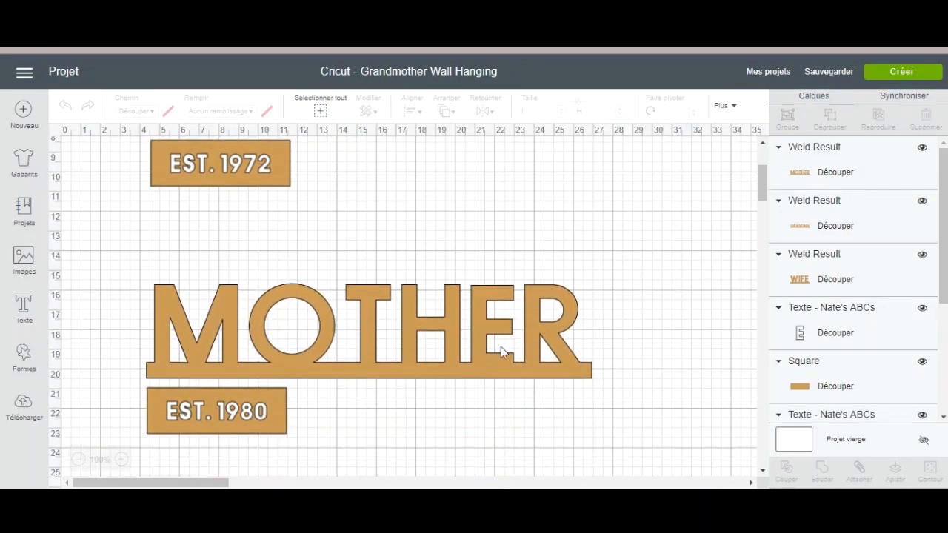
scroll(210, 227, "up", 5)
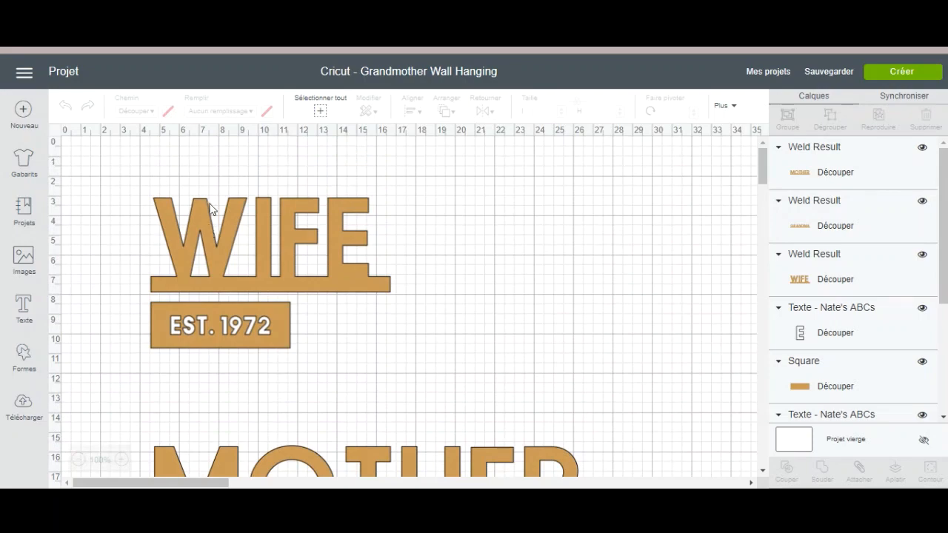
scroll(210, 209, "down", 7)
scroll(210, 206, "down", 8)
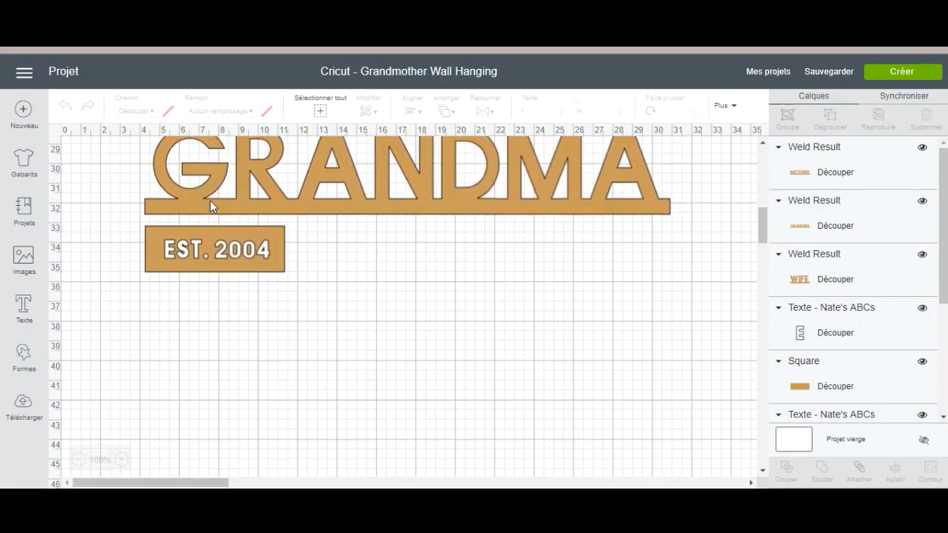
scroll(211, 206, "up", 10)
scroll(210, 206, "up", 5)
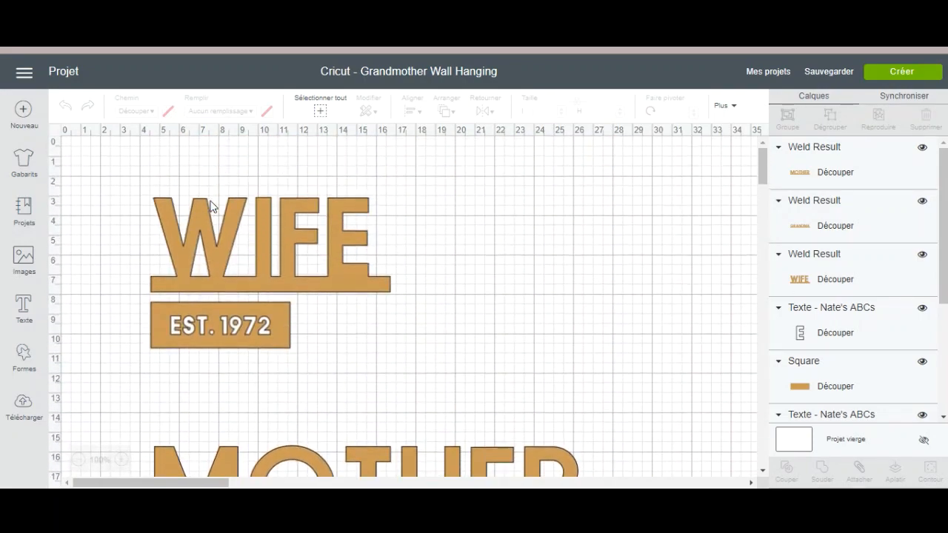
scroll(211, 206, "down", 9)
scroll(203, 281, "up", 9)
scroll(292, 377, "down", 4)
scroll(292, 377, "down", 4)
scroll(289, 375, "down", 7)
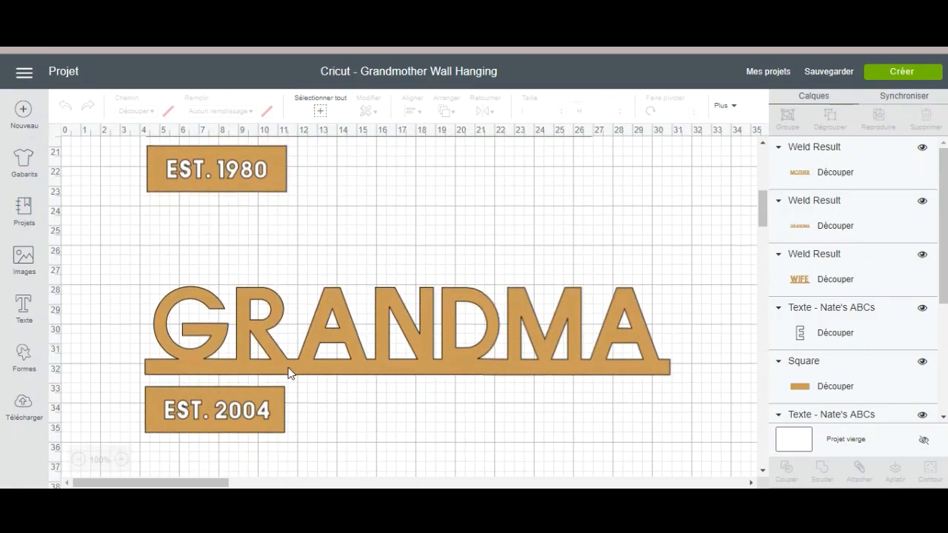
scroll(297, 431, "down", 5)
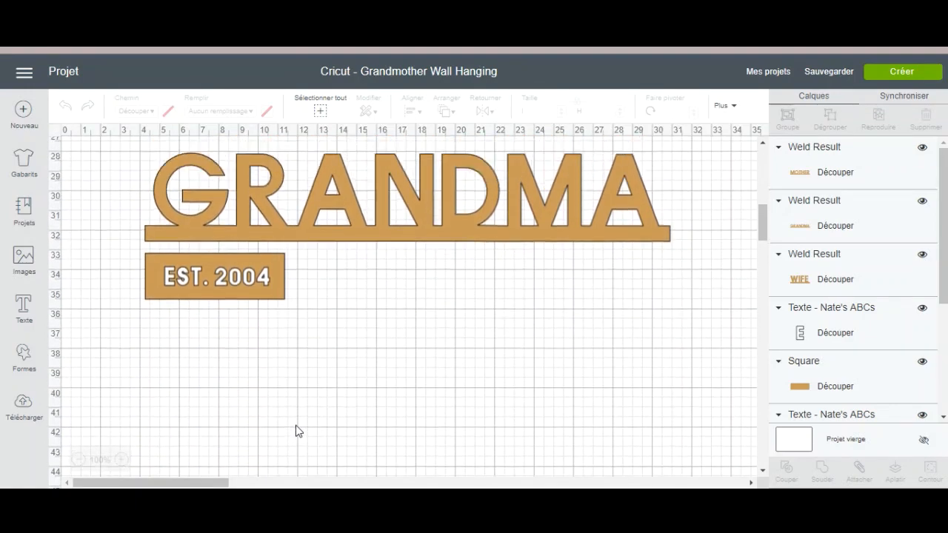
scroll(296, 425, "up", 14)
scroll(295, 425, "up", 2)
scroll(217, 245, "up", 3)
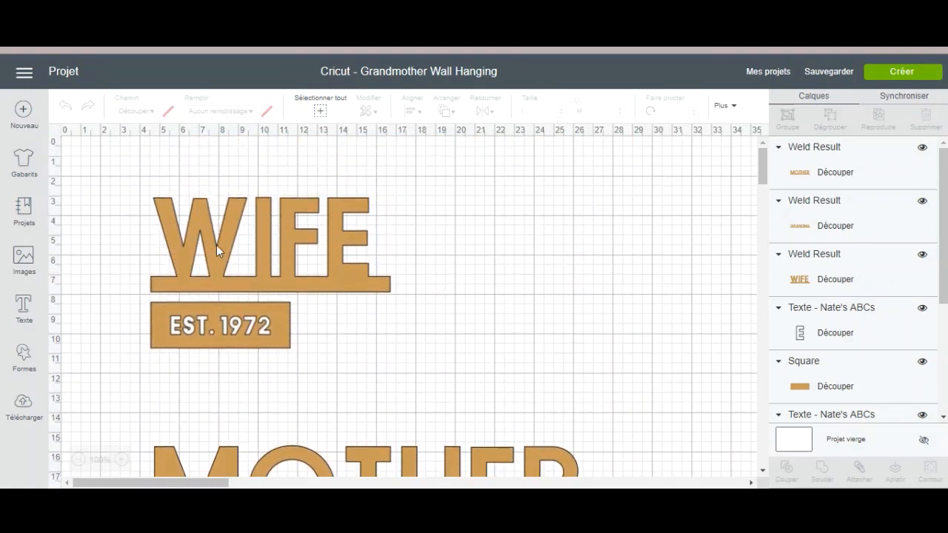
Start a new blank project and add the text MAMAN to the canvas.
left_click(22, 110)
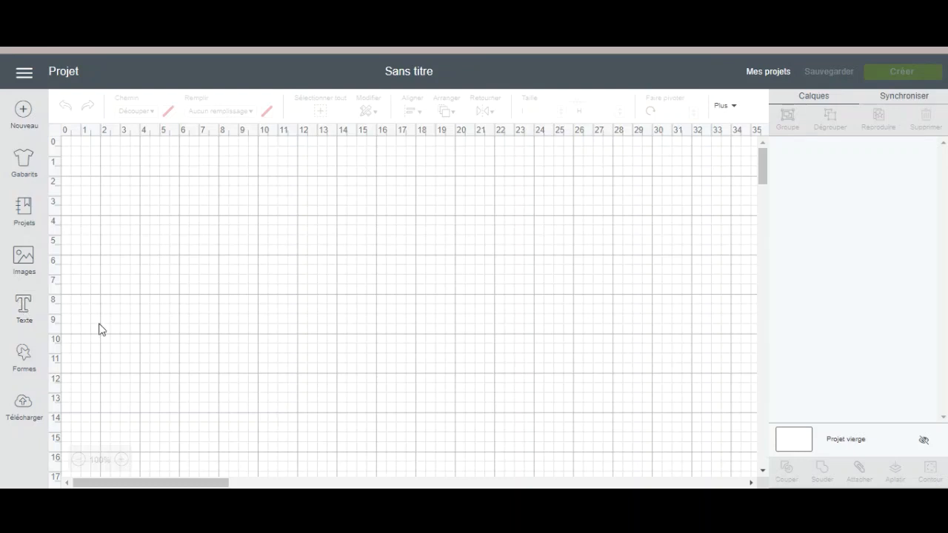
left_click(25, 316)
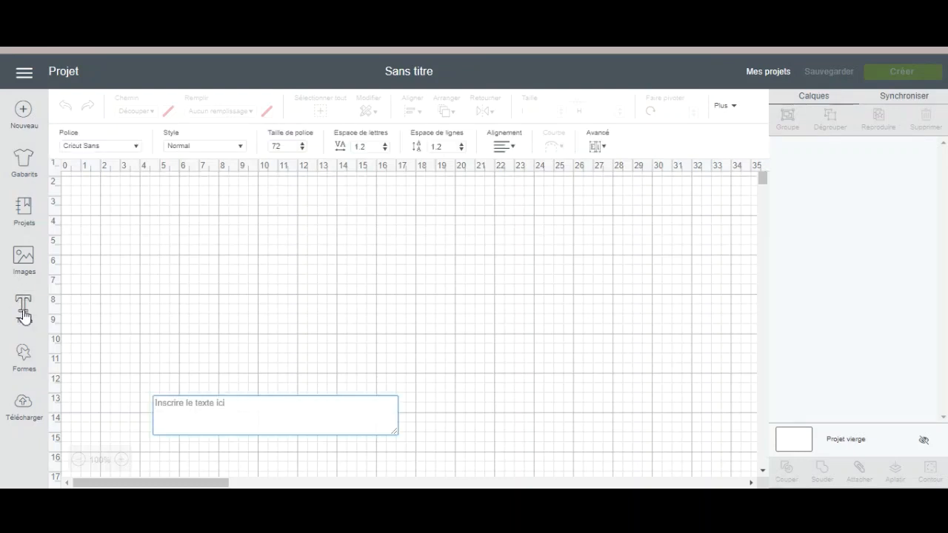
type("MAMA?")
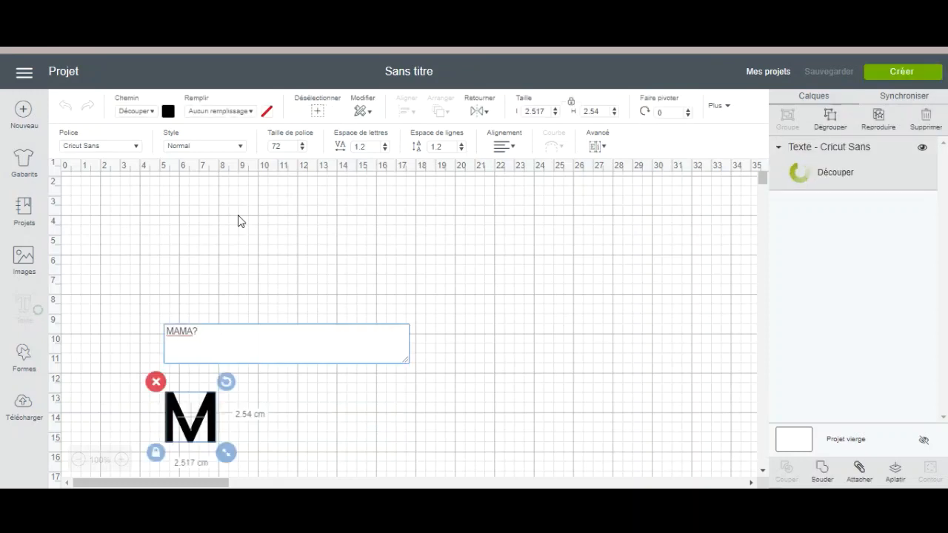
key("BackSpace")
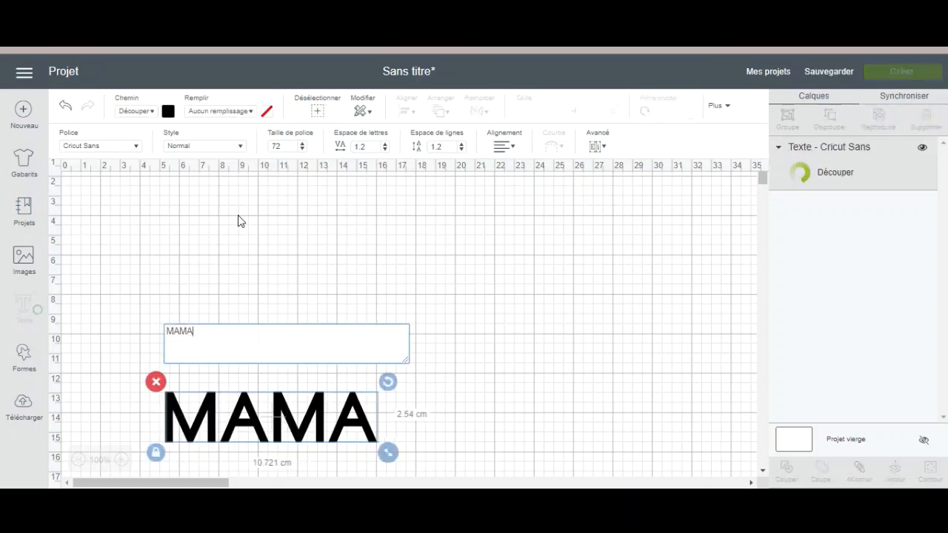
type("N")
Search the fonts for "nate" and change the MAMAN text's font to Nate's ABCs.
left_click_drag(215, 332, 159, 331)
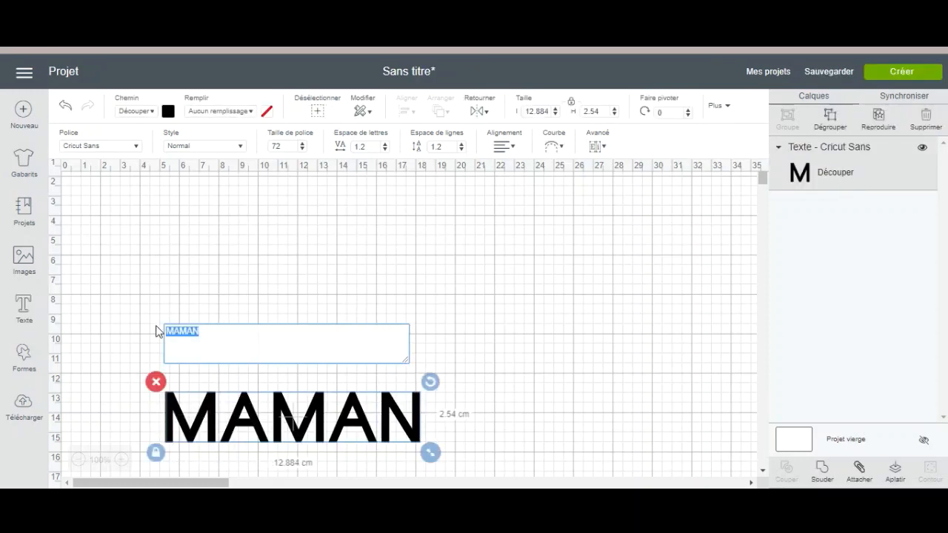
left_click(138, 145)
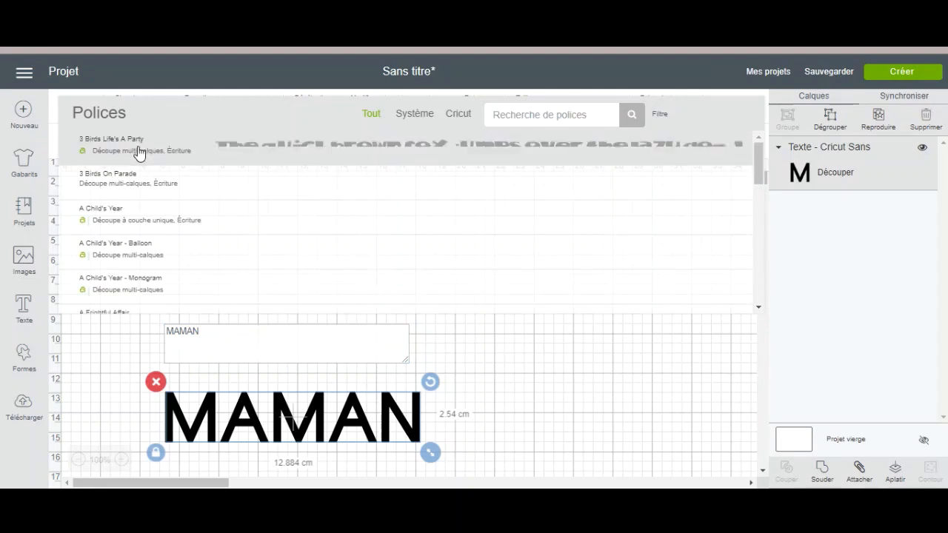
left_click(533, 115)
type("nate")
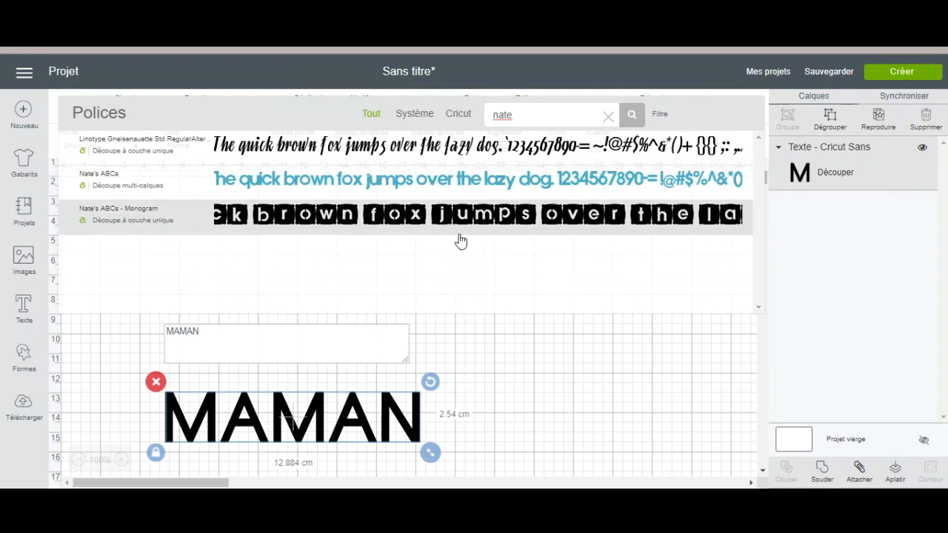
left_click(488, 186)
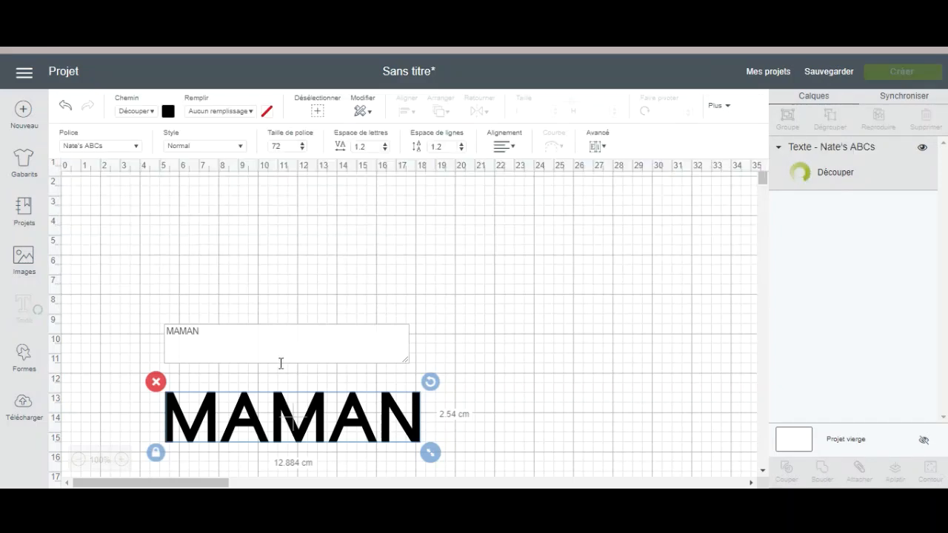
Place the MAMAN text in the upper middle of the canvas and set its width to 19.25 cm.
left_click(299, 409)
left_click_drag(299, 414, 339, 309)
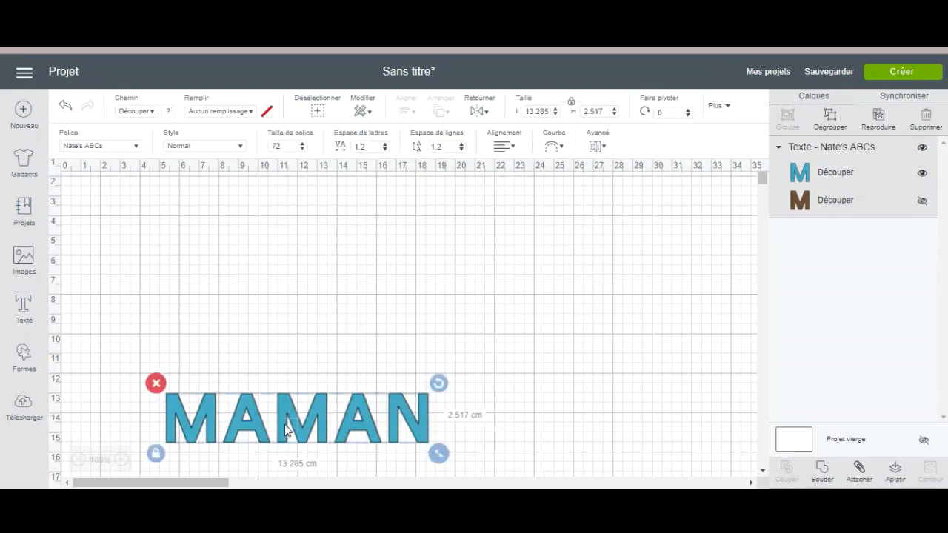
left_click_drag(286, 430, 343, 286)
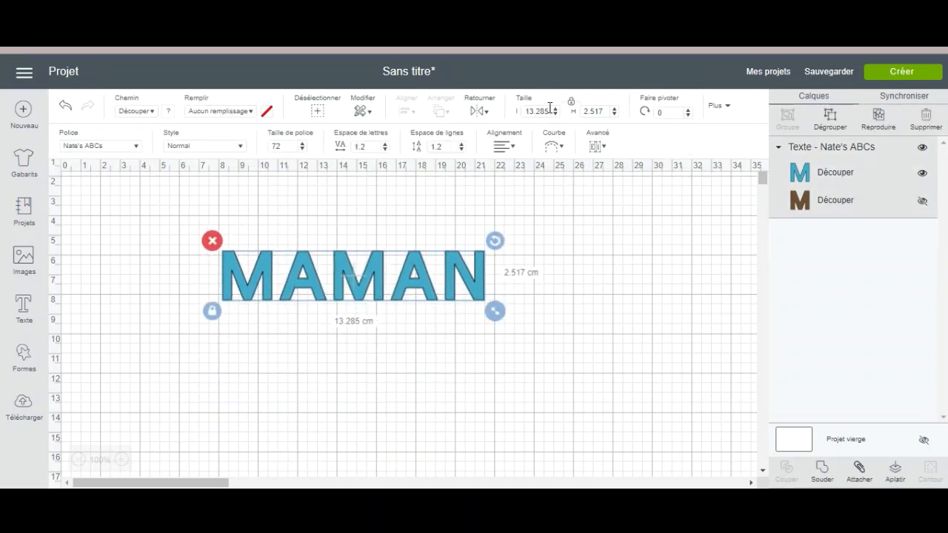
double_click(546, 111)
type("19.25")
key("Tab")
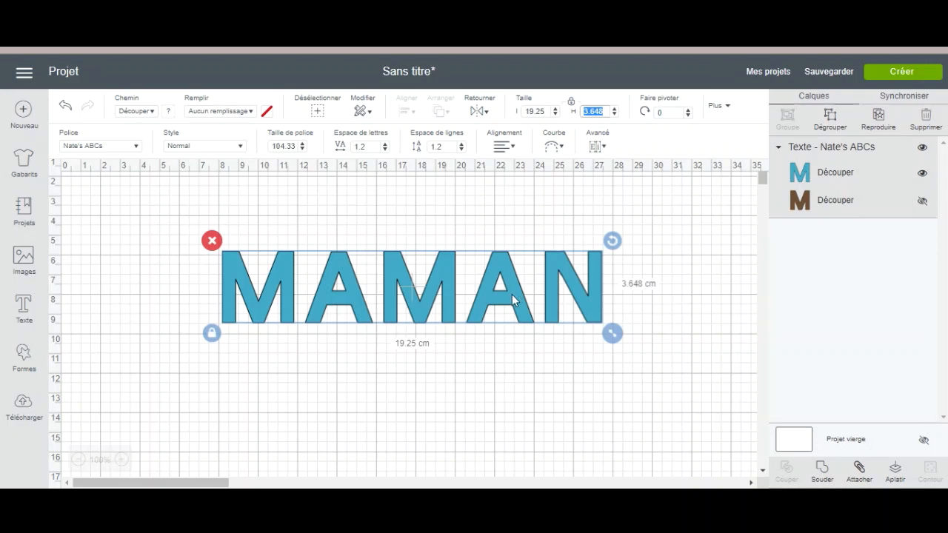
left_click_drag(510, 293, 496, 271)
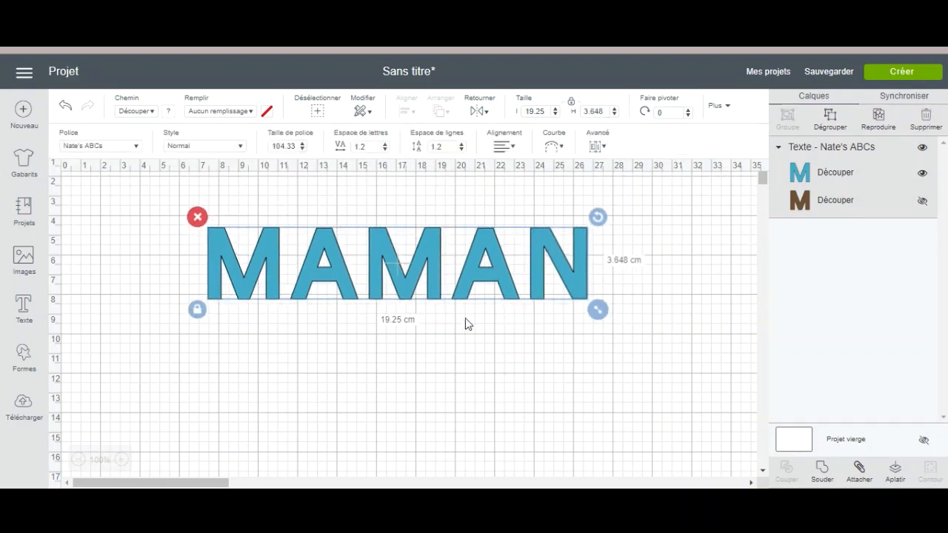
left_click(445, 375)
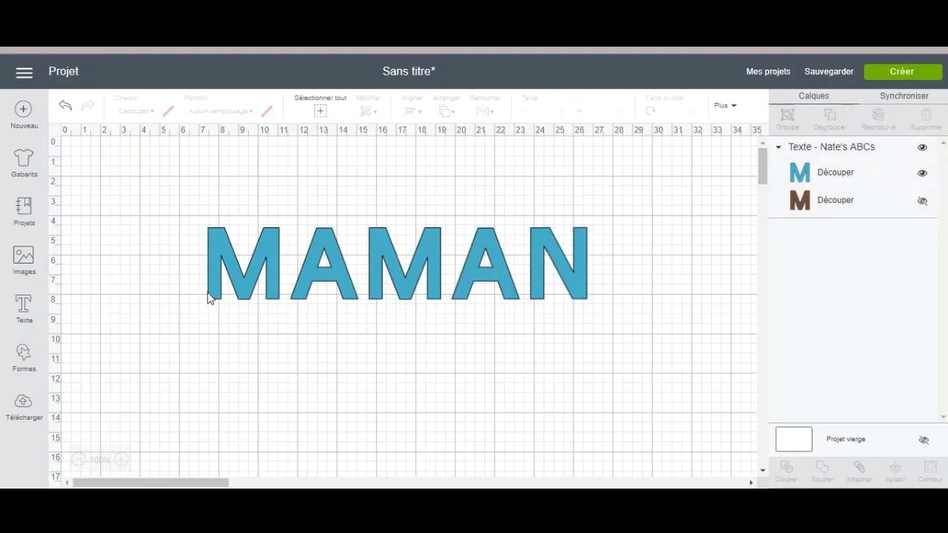
Insert a square shape and place it under the MAMAN text, overlapping the letters' feet and starting at the first M's left edge.
left_click(25, 351)
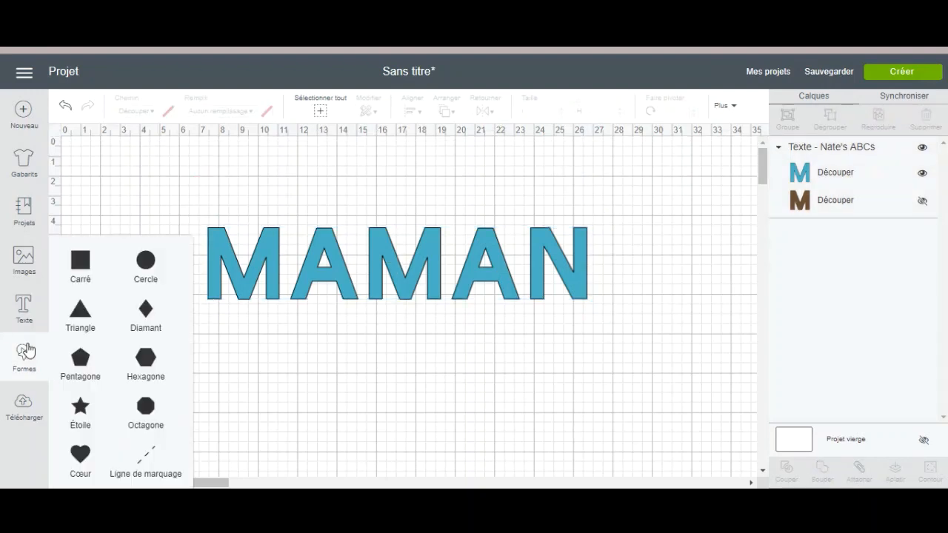
left_click(80, 262)
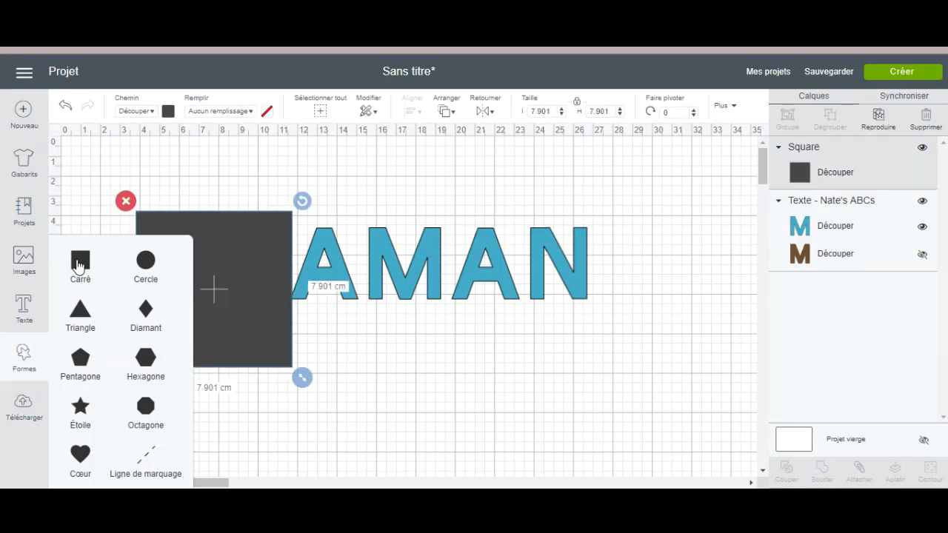
left_click_drag(274, 260, 340, 348)
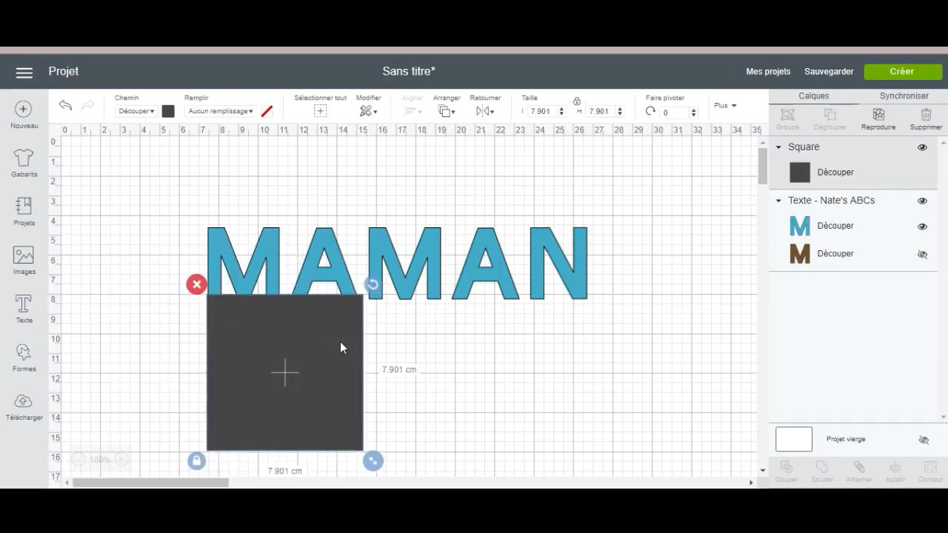
Set the square's width to 19.25 cm to match the text, unlock its proportions and set its height to 1 cm.
left_click(400, 243)
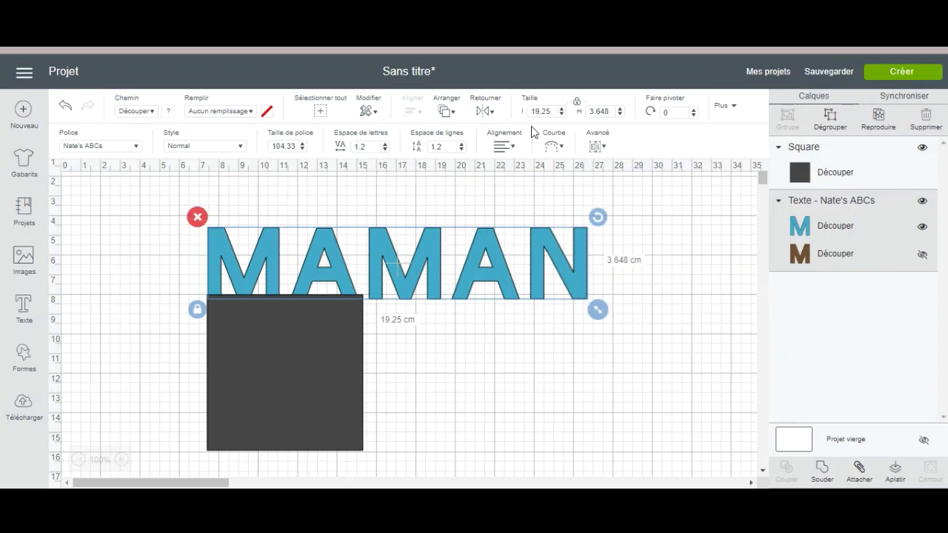
left_click(282, 372)
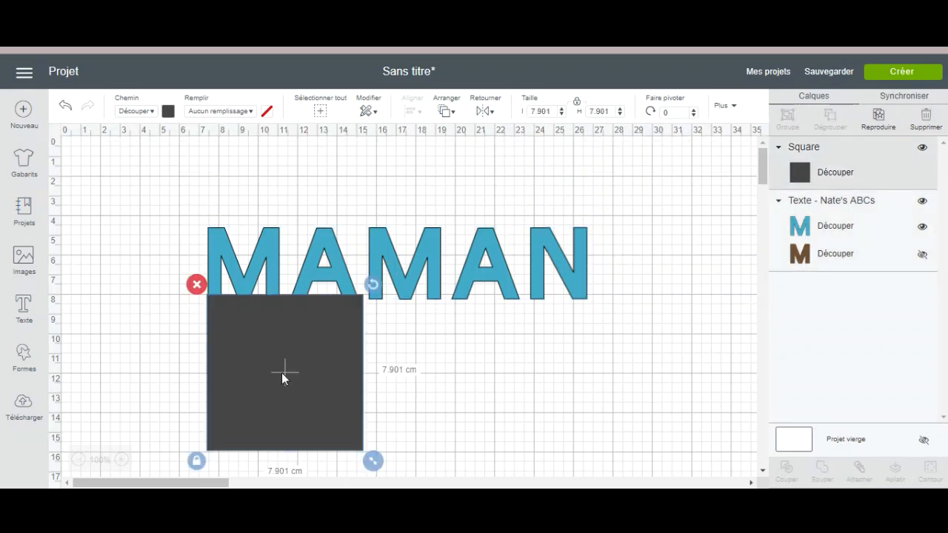
double_click(554, 109)
type("19.25")
key("Tab")
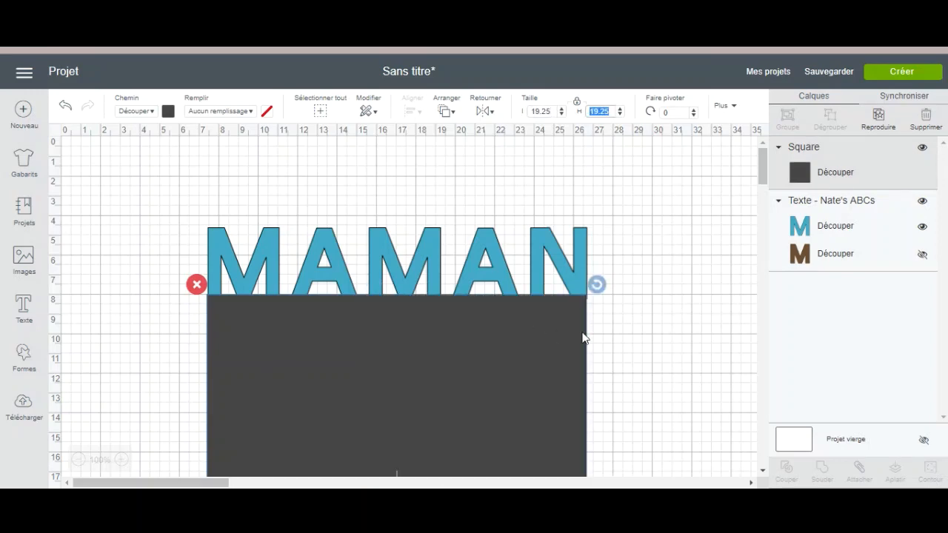
left_click(578, 105)
left_click(582, 111)
type("1")
key("Tab")
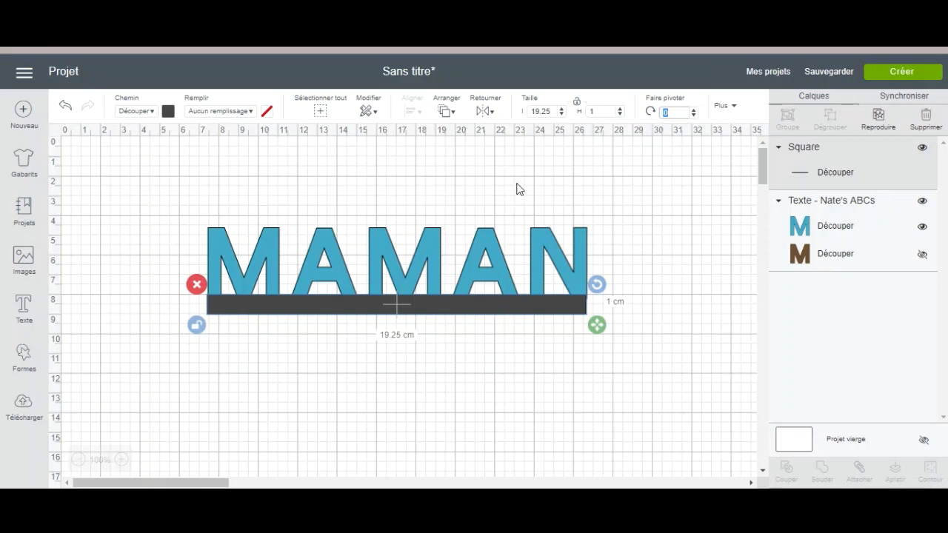
Select both the MAMAN text and the bar and centre them horizontally on each other.
left_click_drag(519, 188, 459, 349)
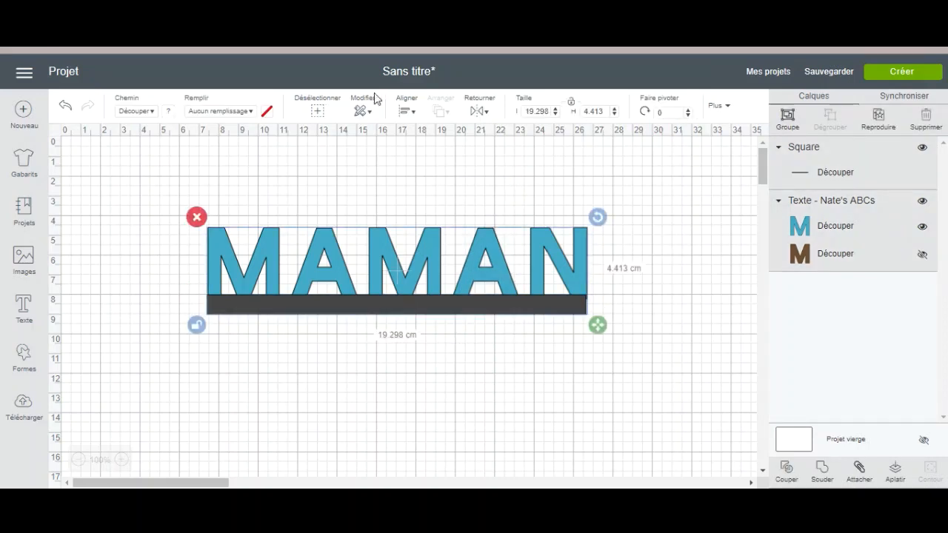
left_click(411, 112)
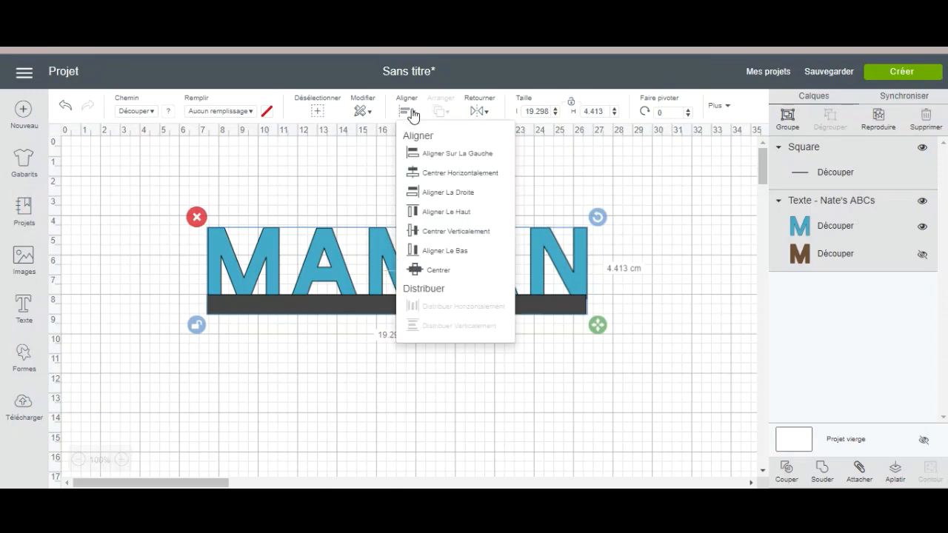
left_click(452, 172)
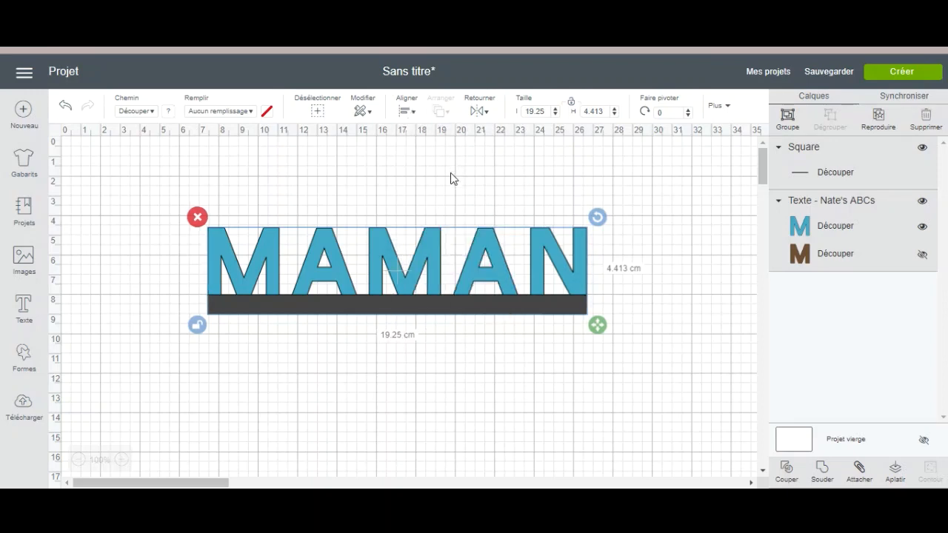
left_click(419, 391)
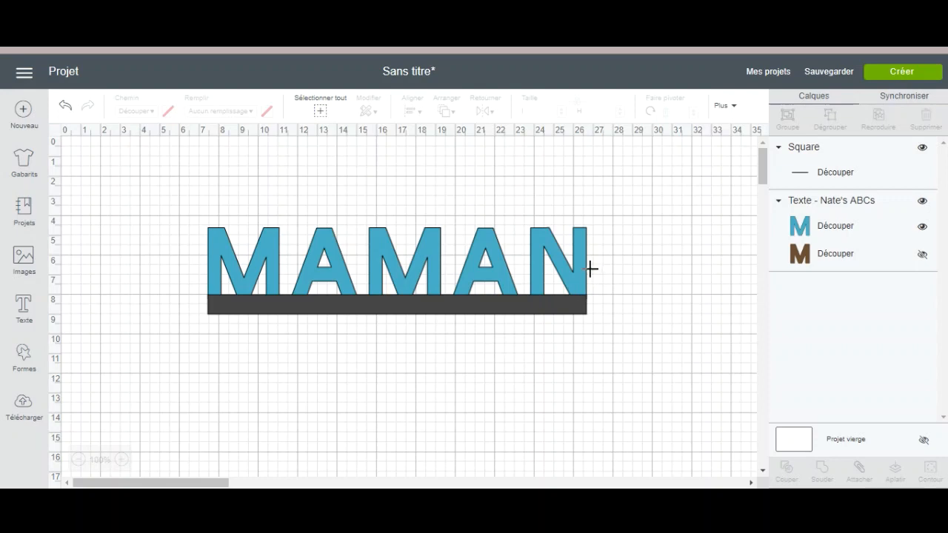
Move the bar up slightly so it overlaps the feet of the MAMAN letters.
left_click(568, 304)
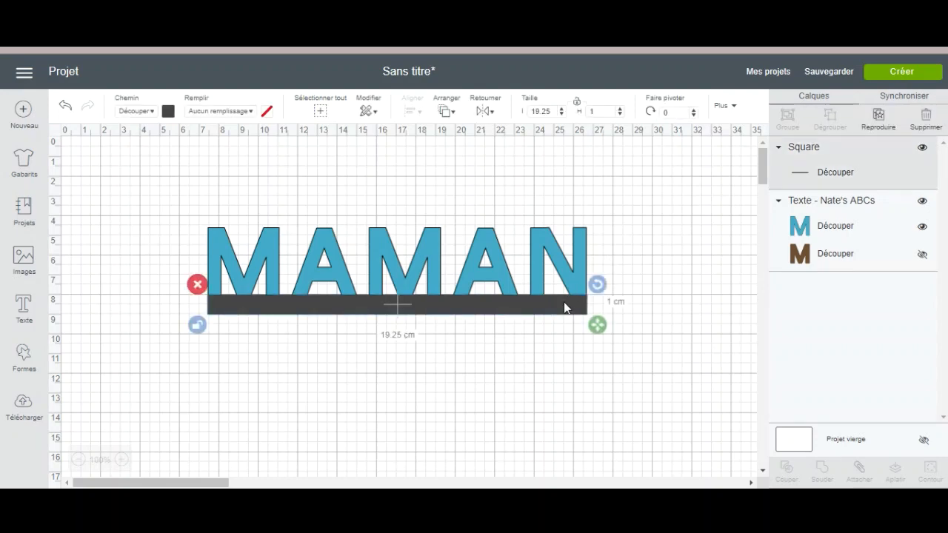
left_click_drag(564, 302, 564, 297)
left_click(677, 227)
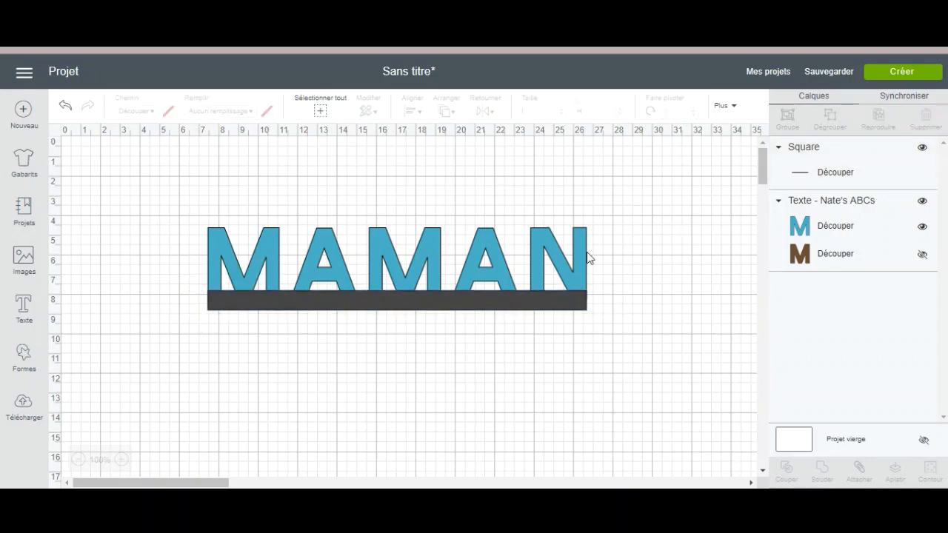
Preview how the bar and the MAMAN text are laid out on the cutting mats and return to the canvas.
left_click(916, 72)
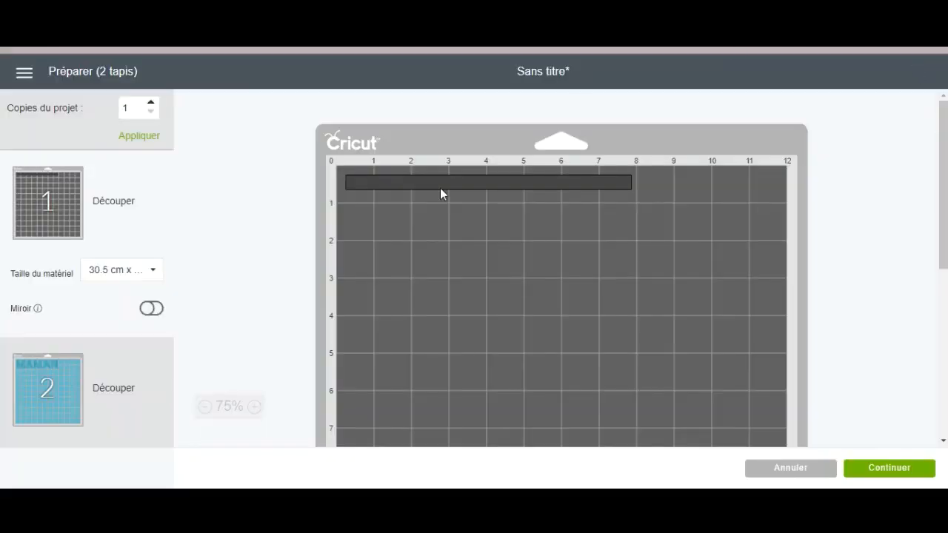
left_click(76, 432)
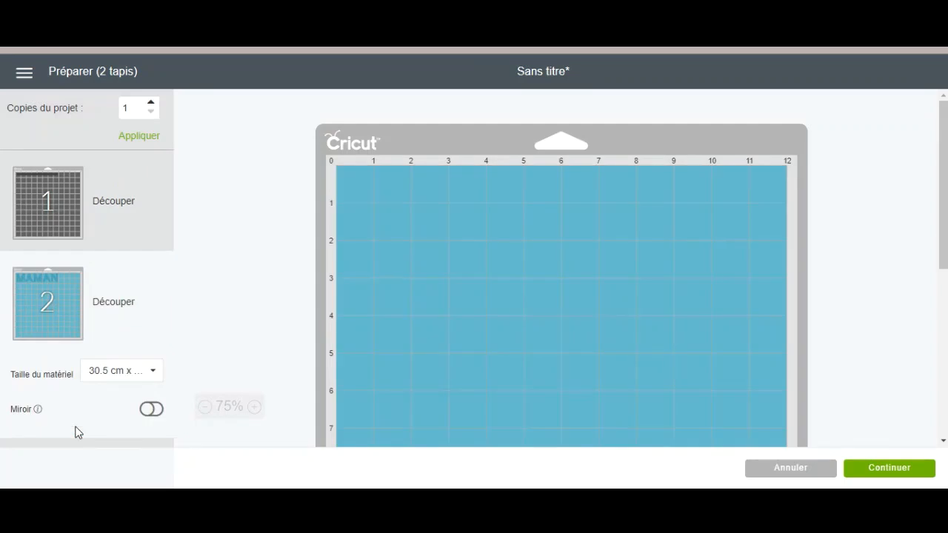
left_click(144, 173)
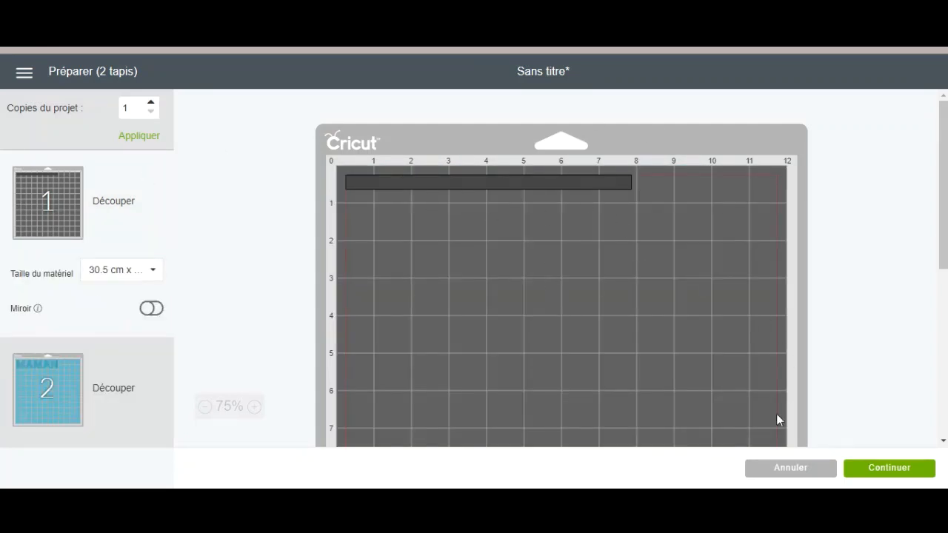
left_click(783, 471)
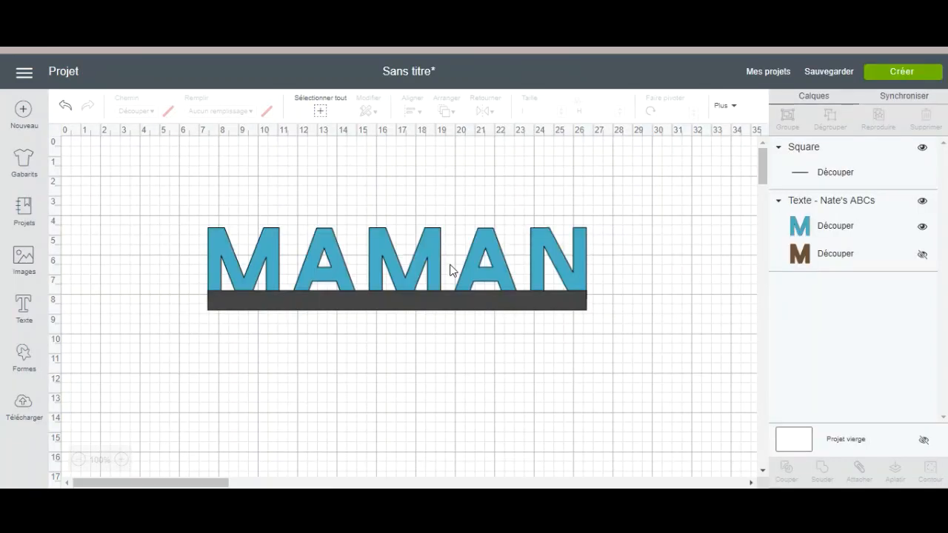
Weld the MAMAN text and the bar into one shape and check the result in the mat preview.
left_click_drag(535, 177, 385, 370)
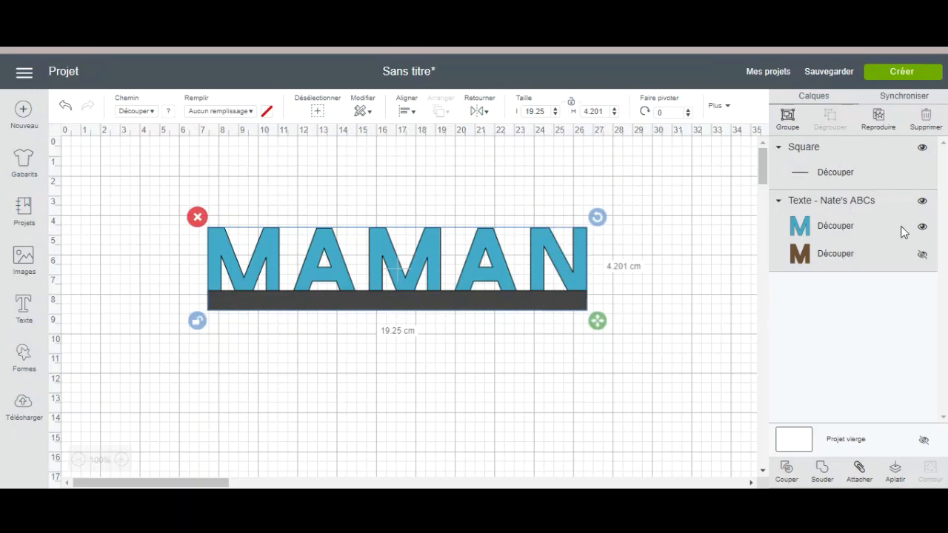
left_click(824, 477)
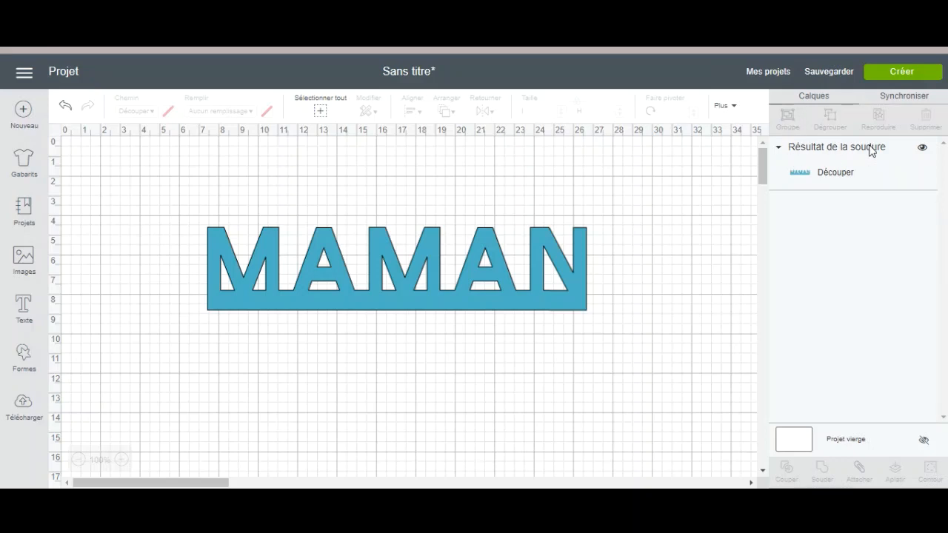
left_click(902, 74)
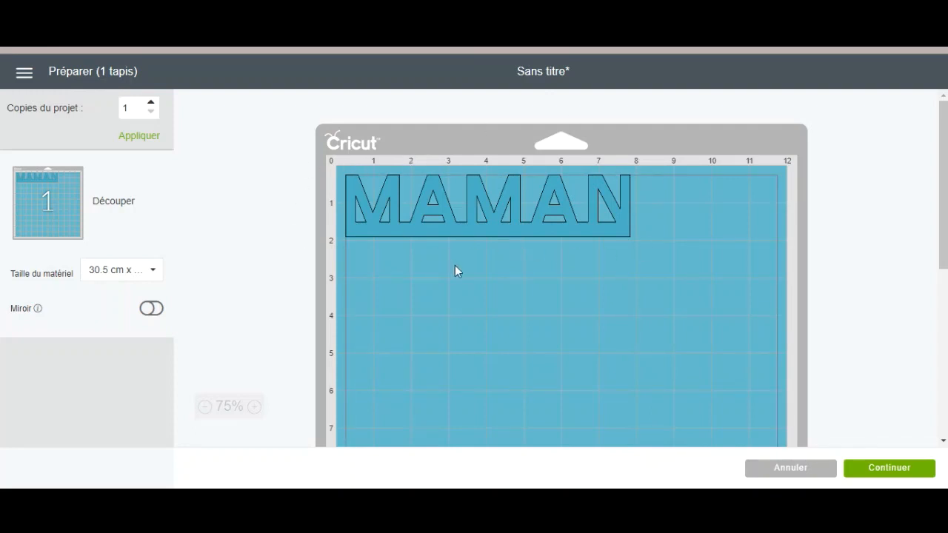
left_click(824, 474)
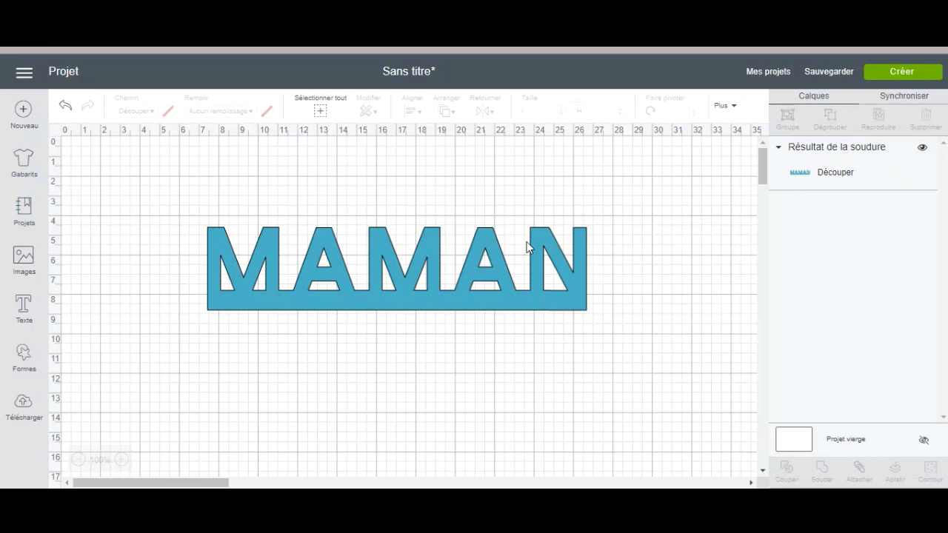
Start a new blank project, replacing the unsaved MAMAN design.
left_click_drag(535, 243, 538, 196)
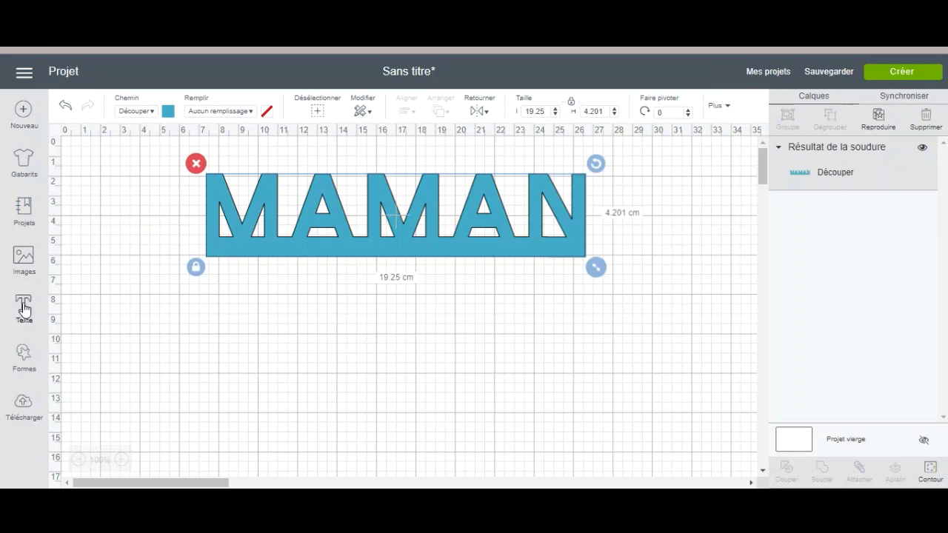
left_click(24, 112)
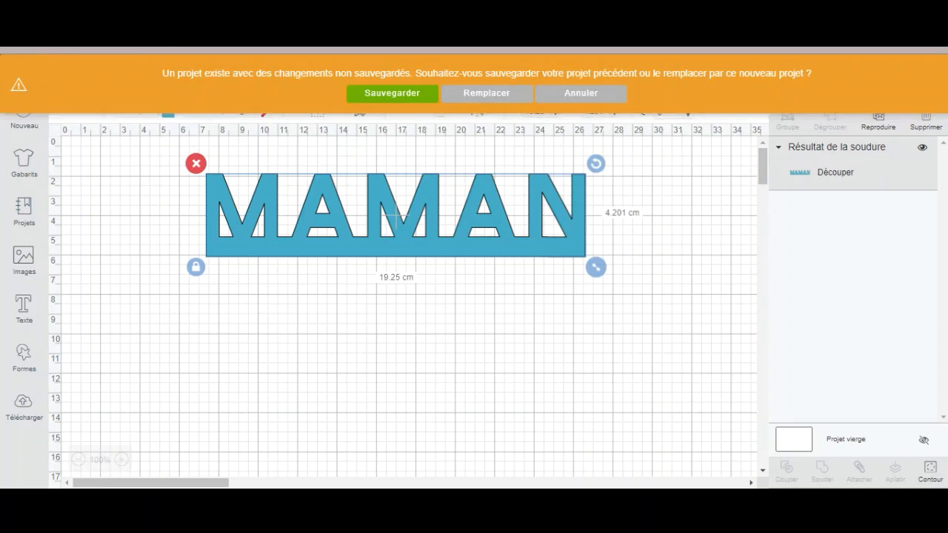
left_click(498, 97)
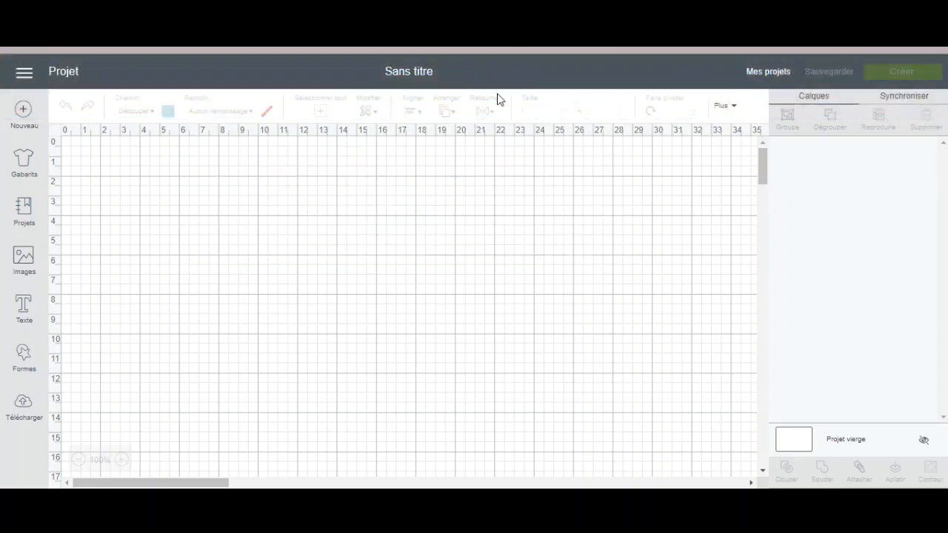
Add a text object reading "Je Crée Je Cut".
left_click(27, 311)
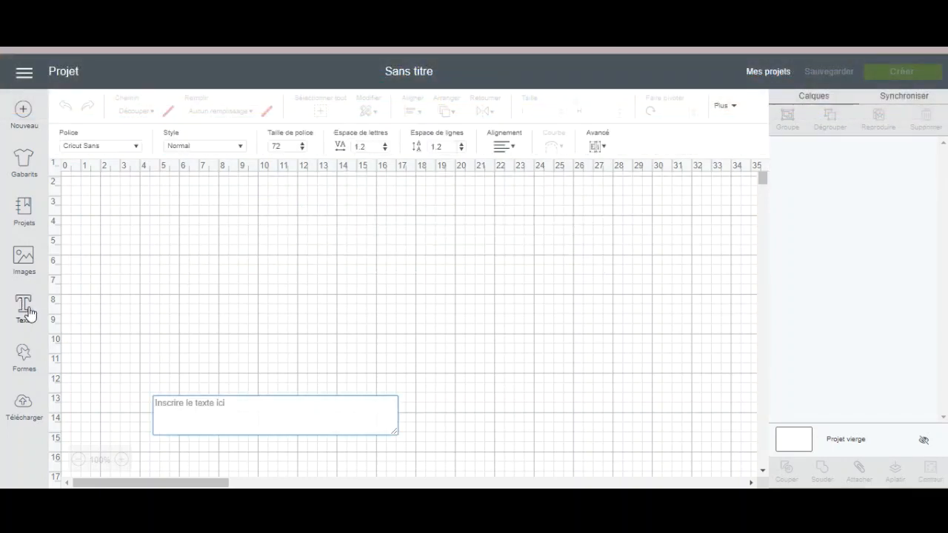
type("Je Crée")
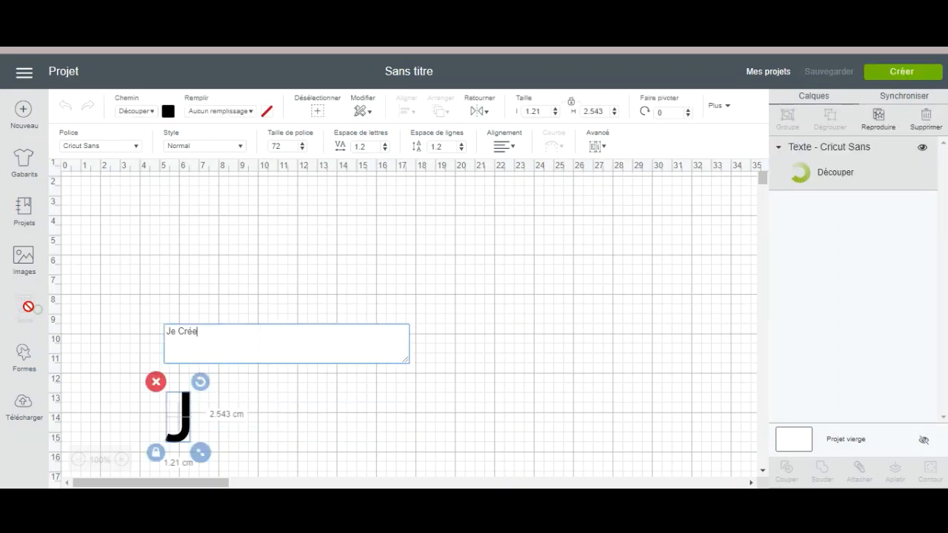
type(" Je Cut")
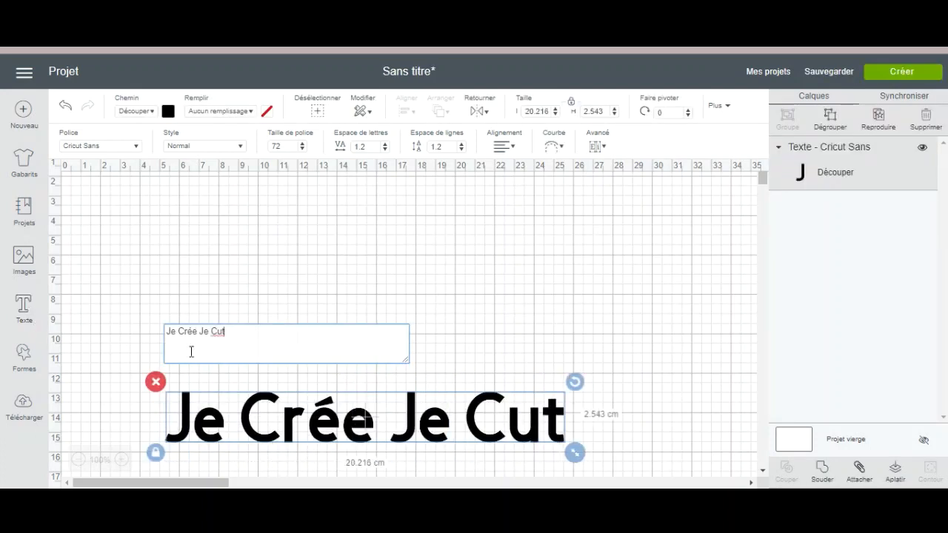
left_click(250, 320)
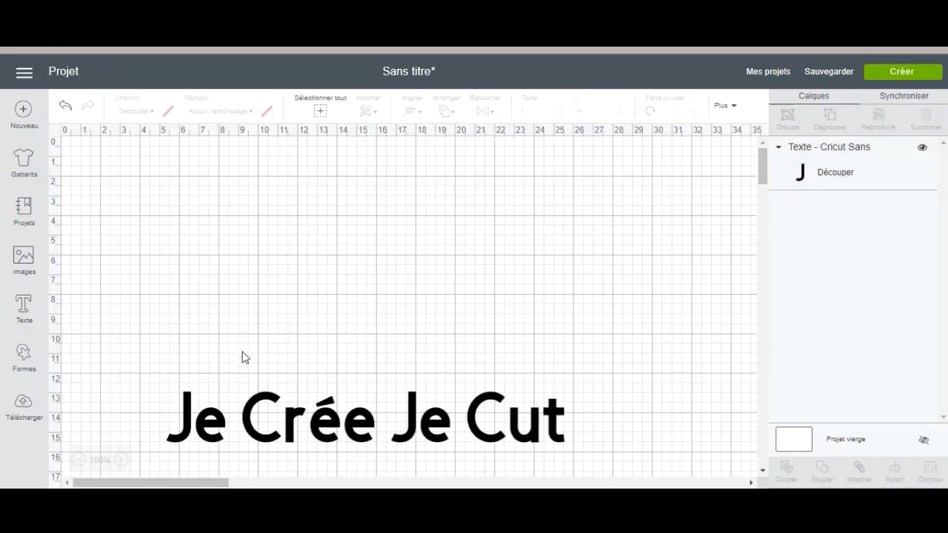
Search the fonts for "pacifi" and change the "Je Crée Je Cut" text's font to Pacifico.
left_click(248, 408)
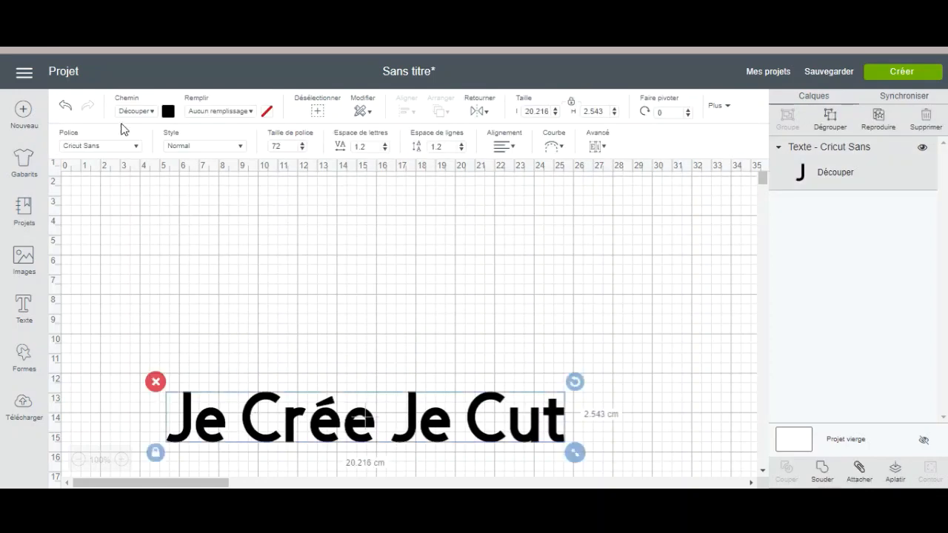
left_click(134, 149)
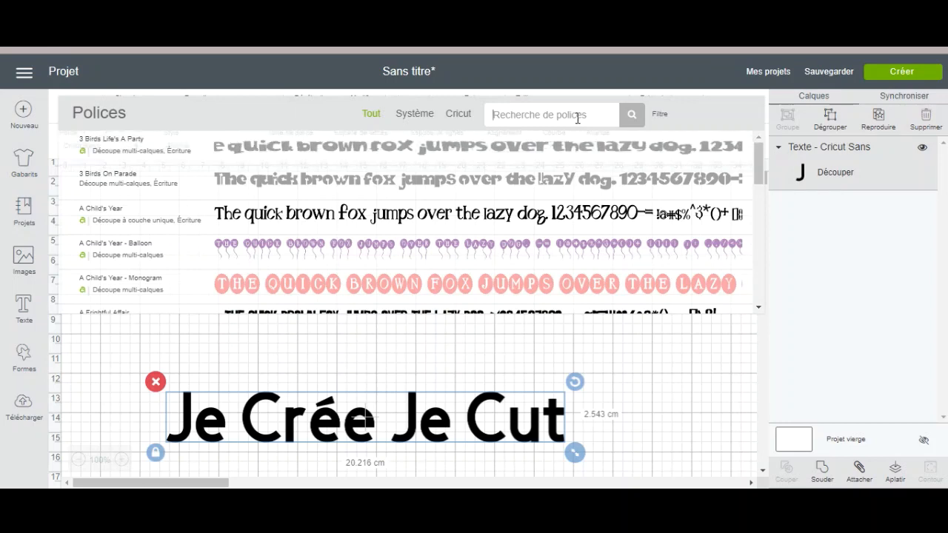
type("pacifi")
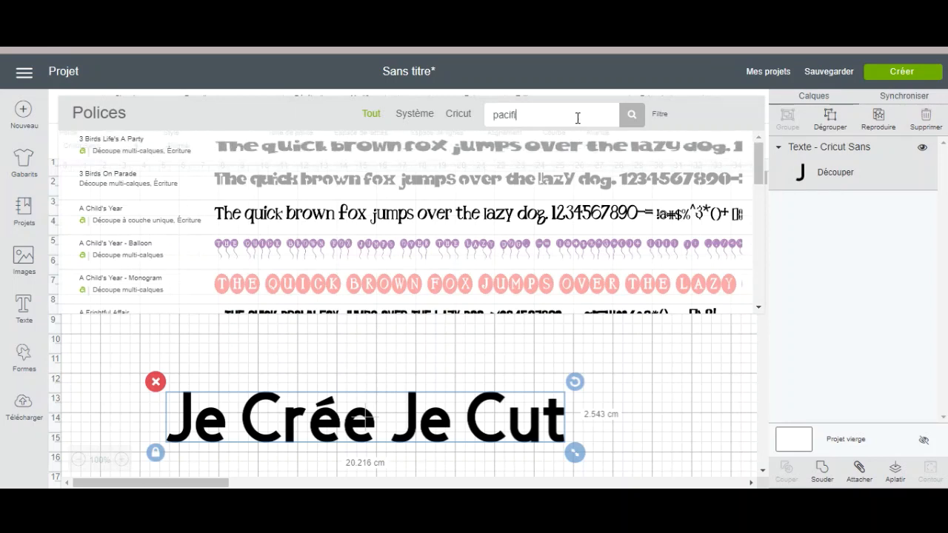
left_click(571, 157)
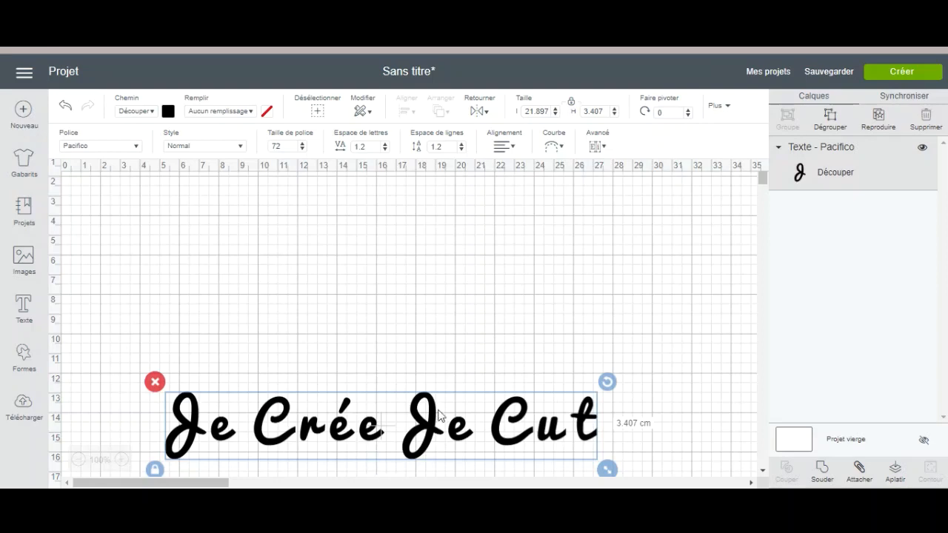
Move the "Je Crée Je Cut" text up to the middle of the canvas.
left_click_drag(476, 400, 540, 256)
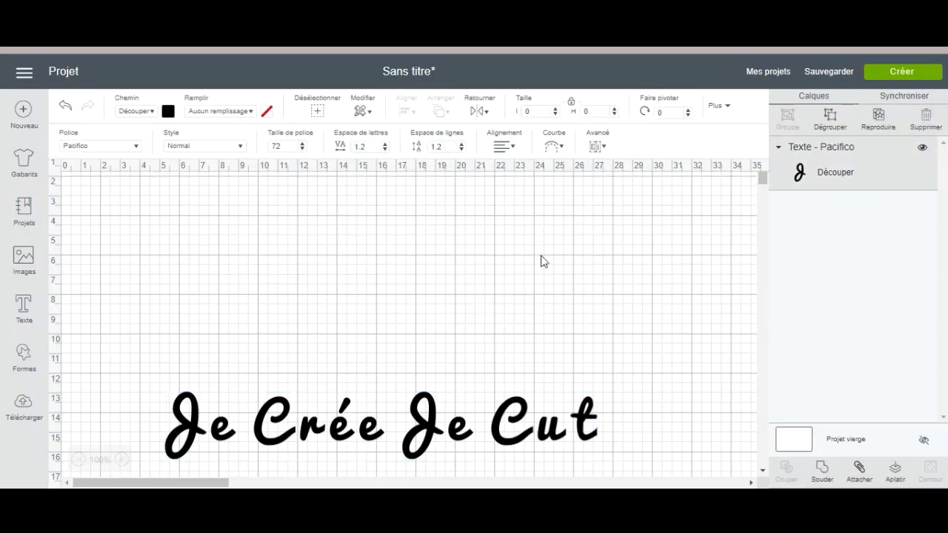
left_click(448, 419)
left_click(445, 404)
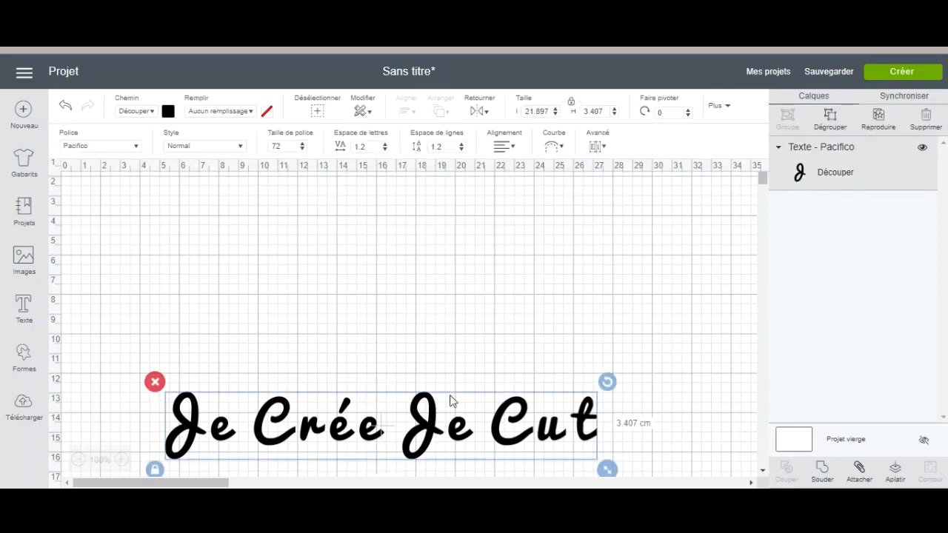
left_click_drag(428, 427, 484, 291)
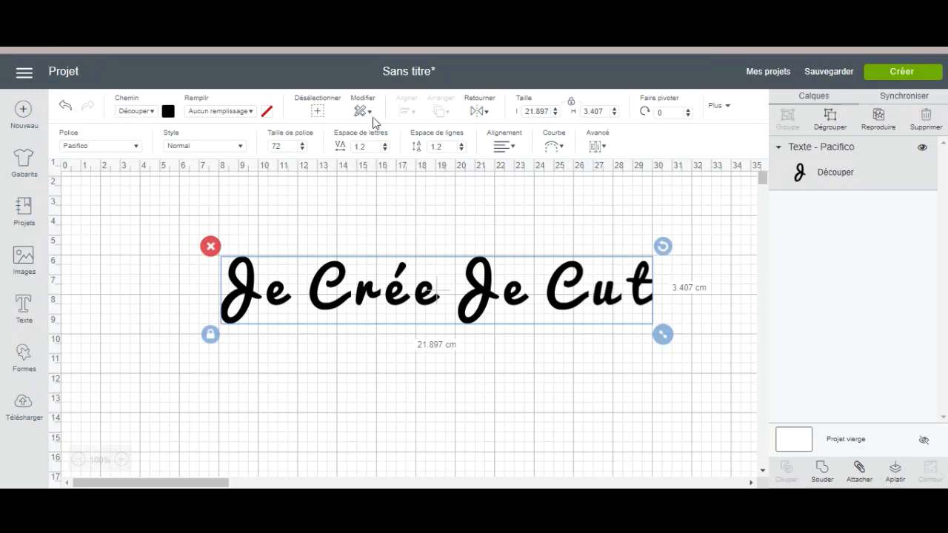
Reduce the letter spacing of the "Je Crée Je Cut" text to -0.3 so its script letters join.
left_click(385, 150)
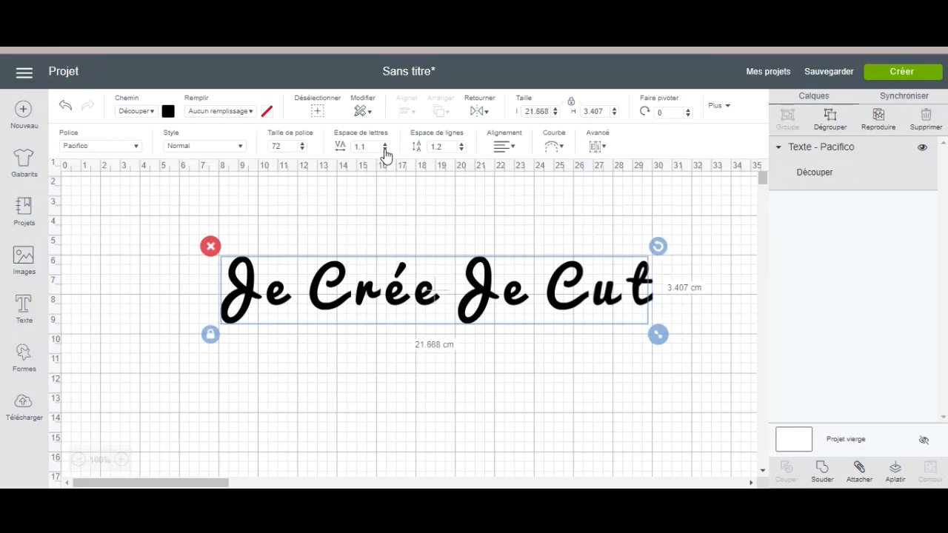
left_click(385, 150)
left_click(385, 149)
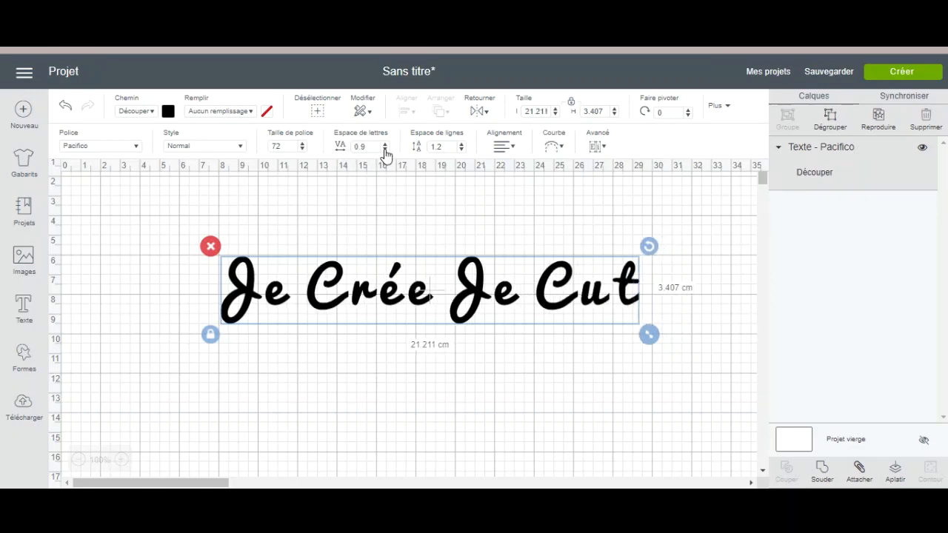
left_click(386, 150)
left_click(385, 149)
left_click(385, 149)
left_click(385, 150)
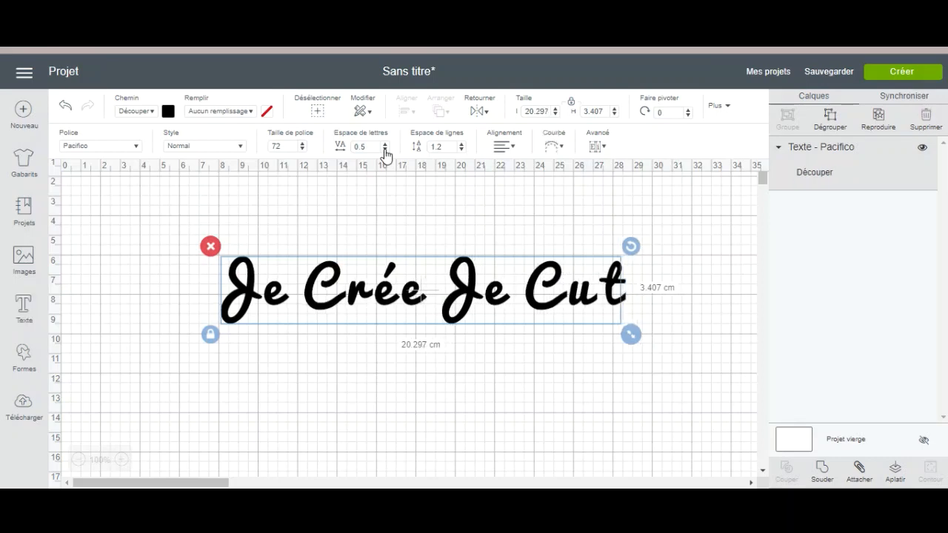
left_click(385, 149)
left_click(386, 149)
left_click(385, 149)
left_click(385, 150)
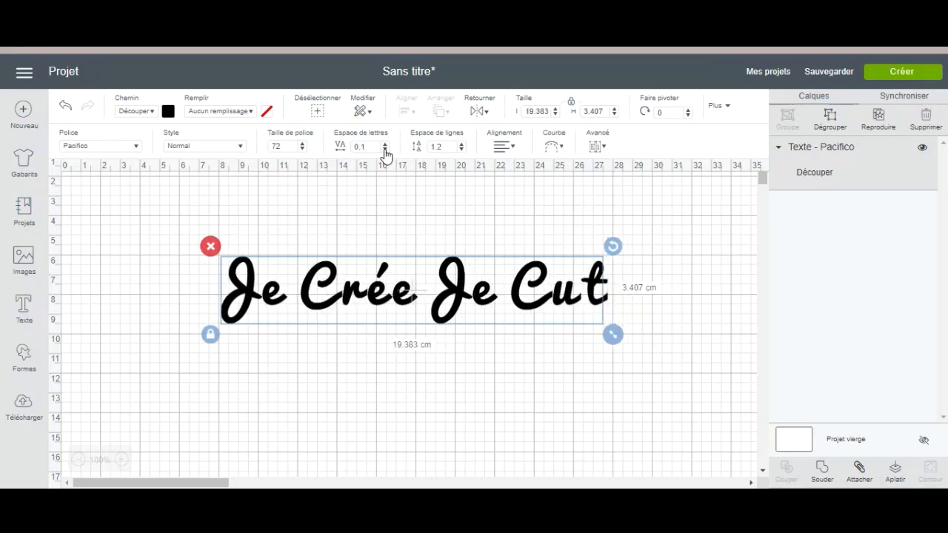
left_click(385, 150)
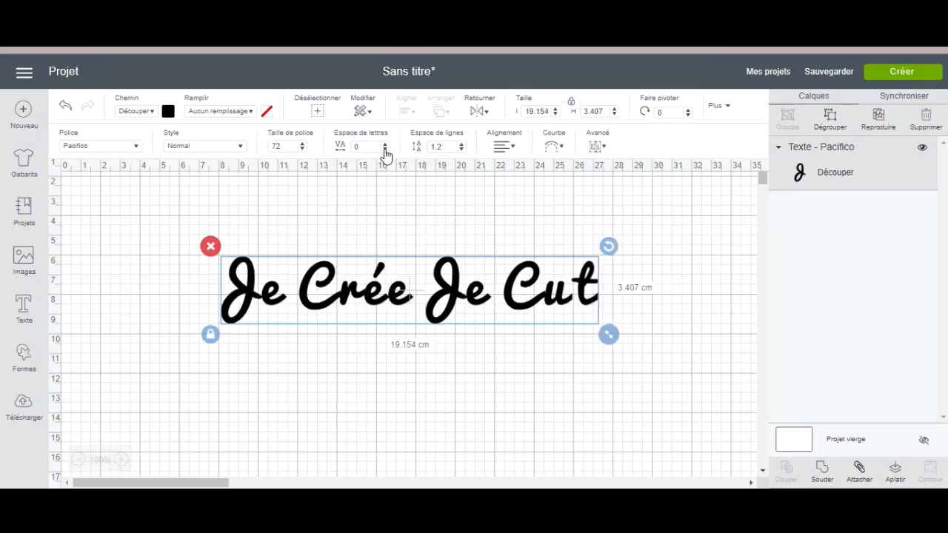
left_click(385, 149)
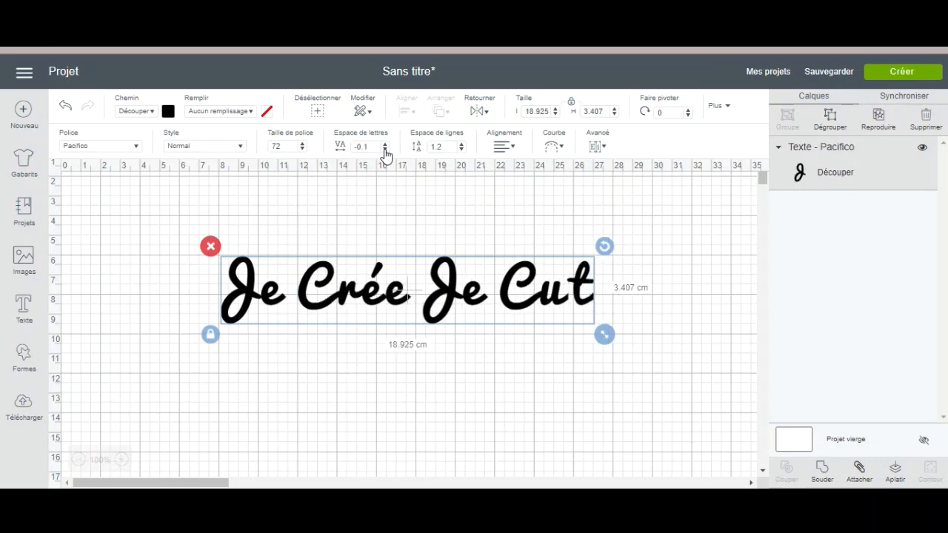
left_click(386, 149)
left_click(385, 150)
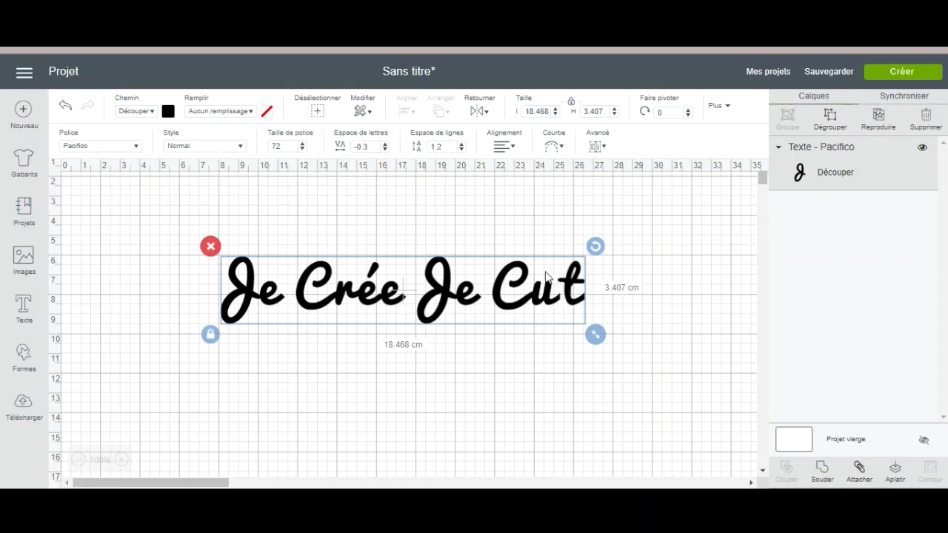
Ungroup the "Je Crée Je Cut" text into individual letters and preview their layout on the cutting mat.
left_click(600, 147)
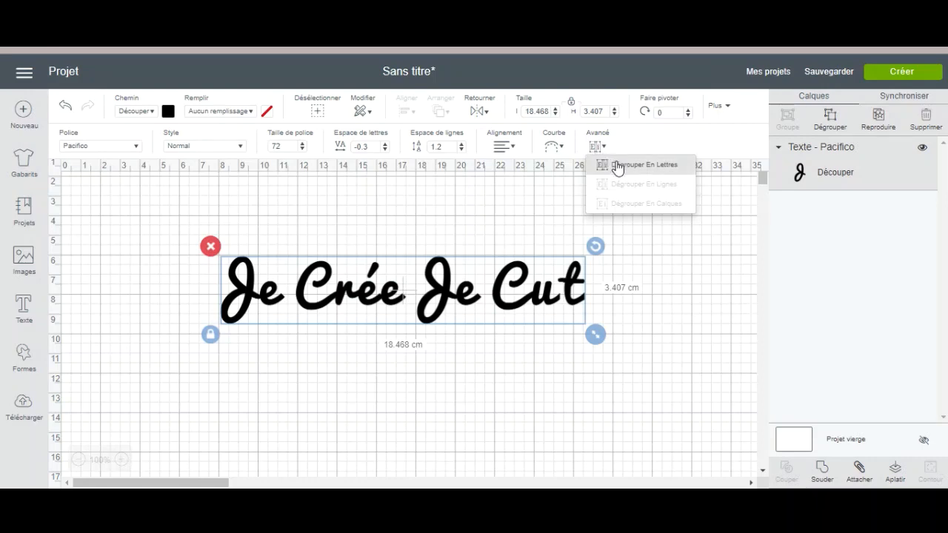
left_click(617, 165)
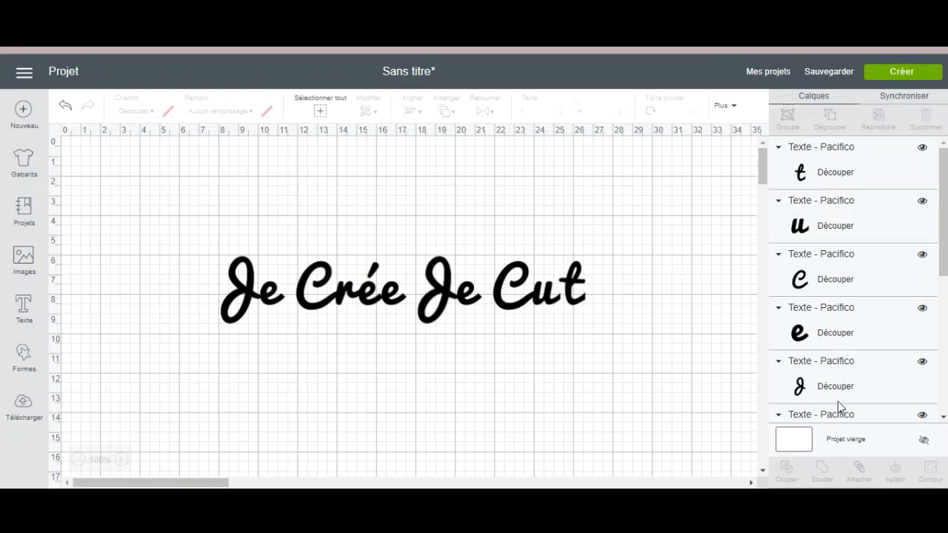
left_click(902, 72)
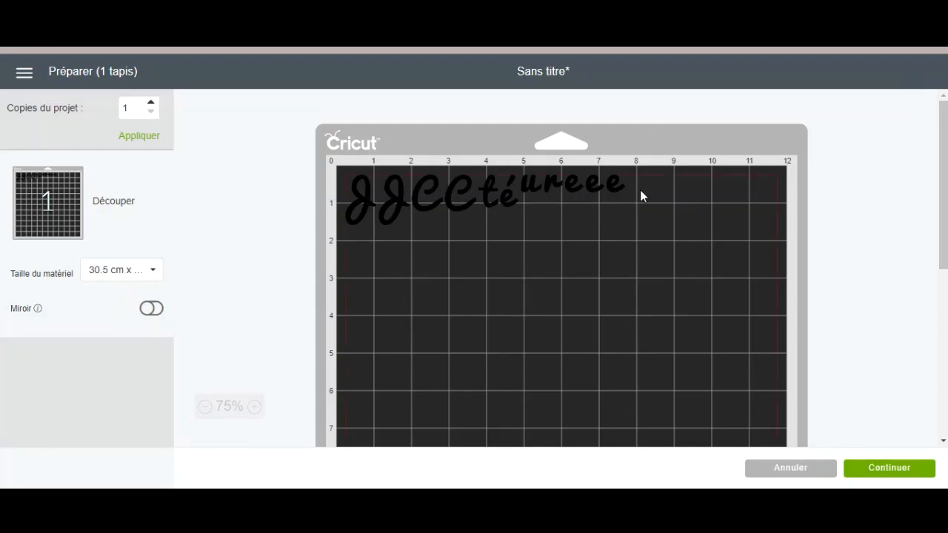
left_click(791, 468)
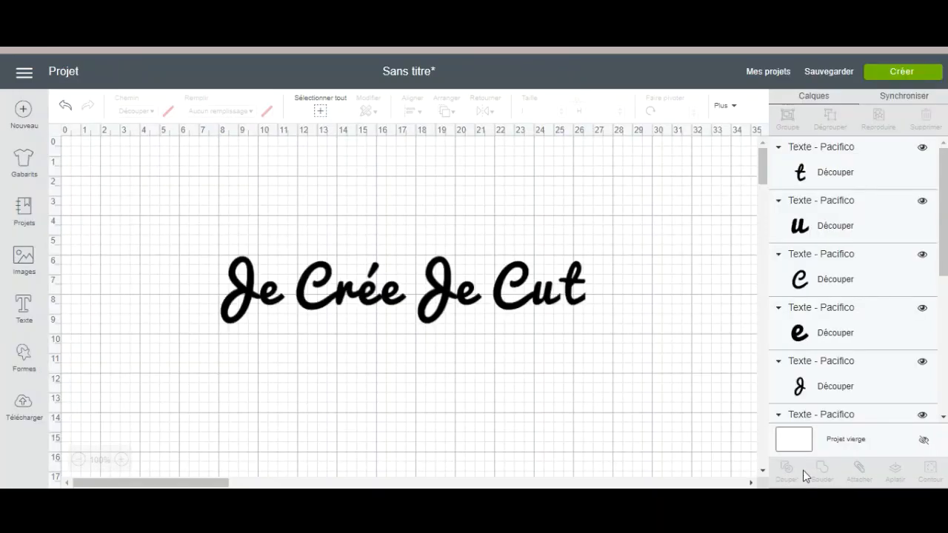
Move the final "t" of "Cut" slightly closer to the "u" so the two letters overlap.
left_click(573, 287)
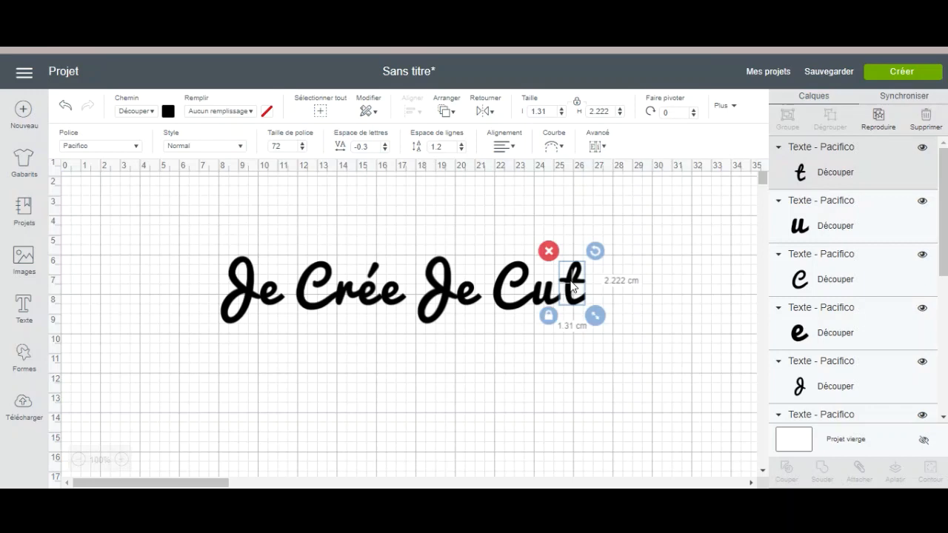
left_click_drag(572, 287, 567, 289)
left_click(669, 278)
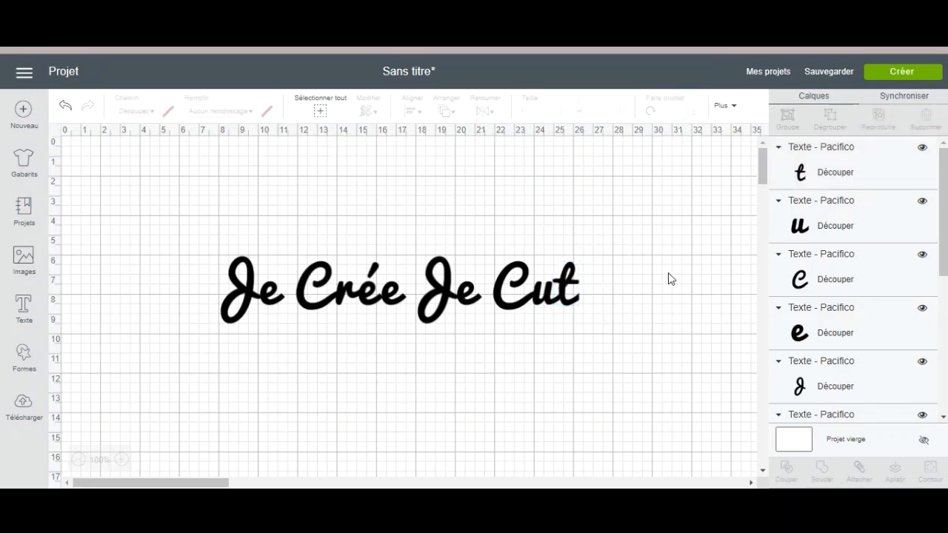
Weld all the letters of "Je Crée Je Cut" into one shape and preview it on the cutting mat.
left_click_drag(144, 201, 608, 319)
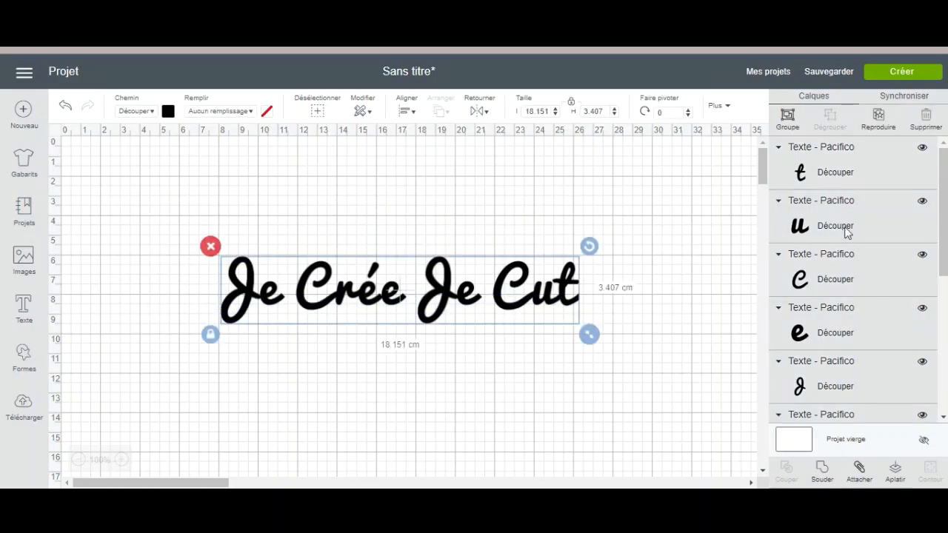
scroll(873, 269, "down", 5)
scroll(865, 281, "up", 5)
left_click(822, 478)
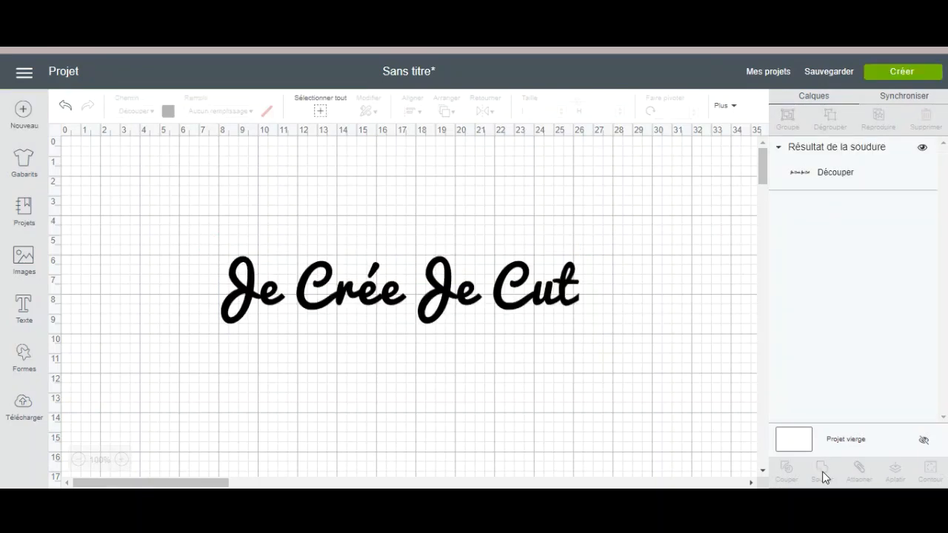
left_click(916, 74)
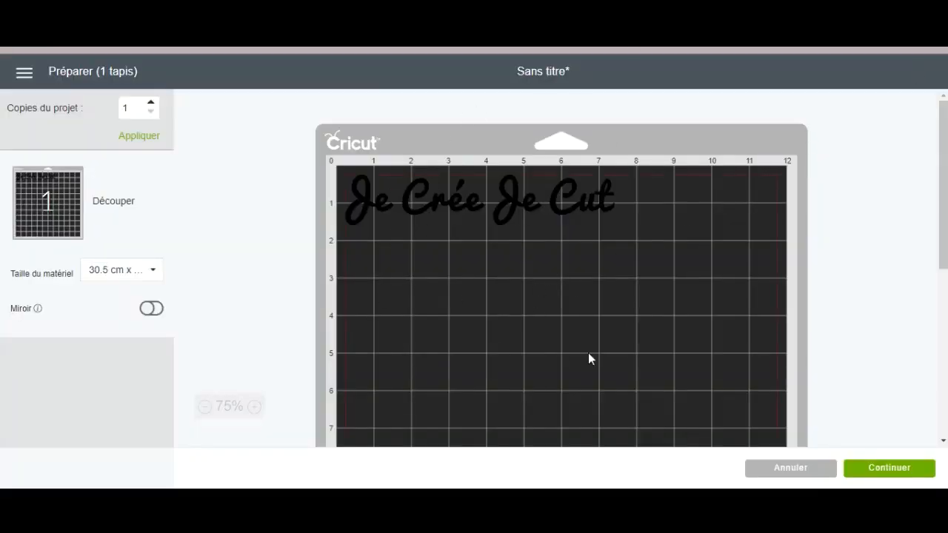
left_click(791, 468)
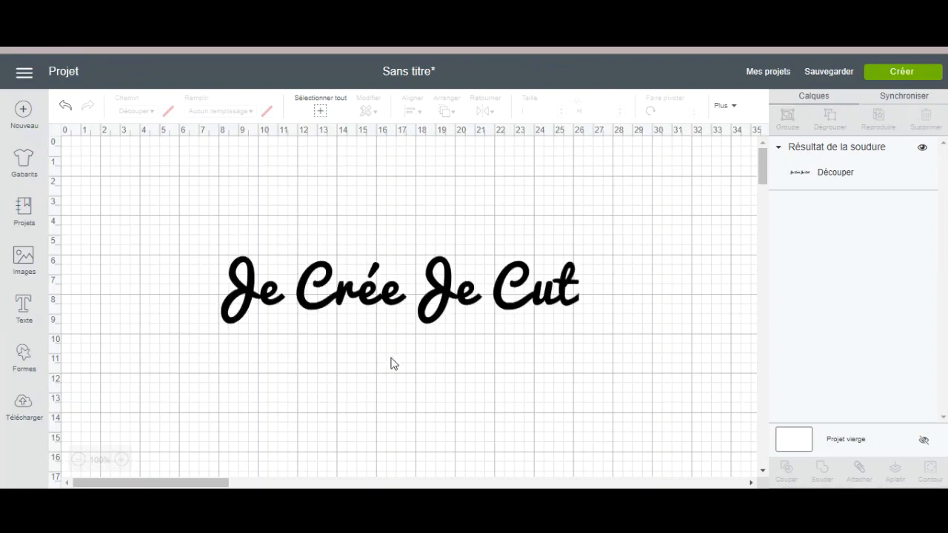
Replace the weld with an attachment of all the separate letters and preview it on the cutting mat.
left_click(66, 110)
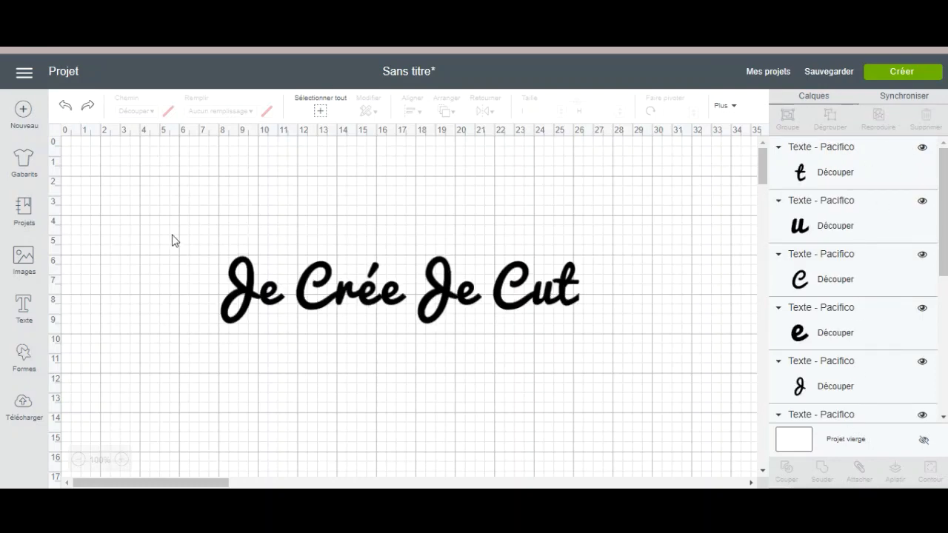
left_click_drag(179, 221, 646, 359)
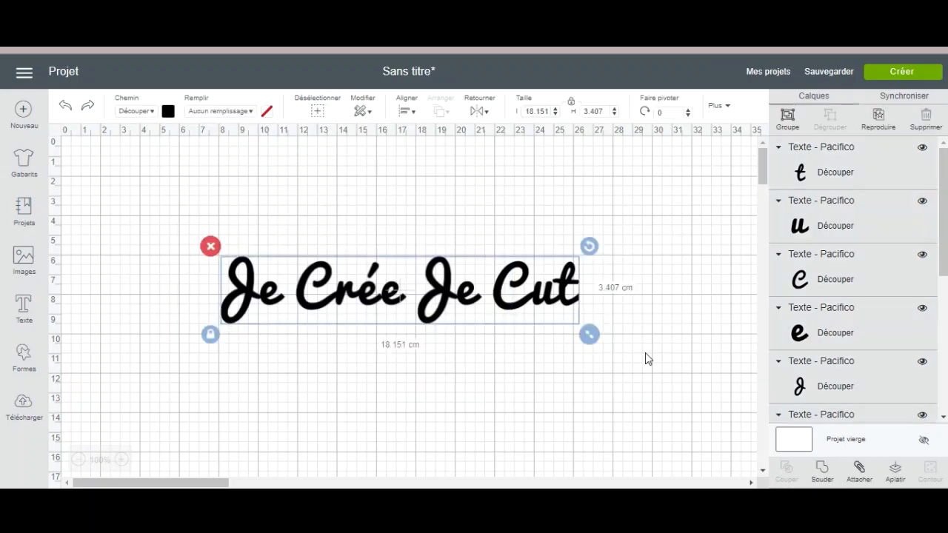
left_click(859, 470)
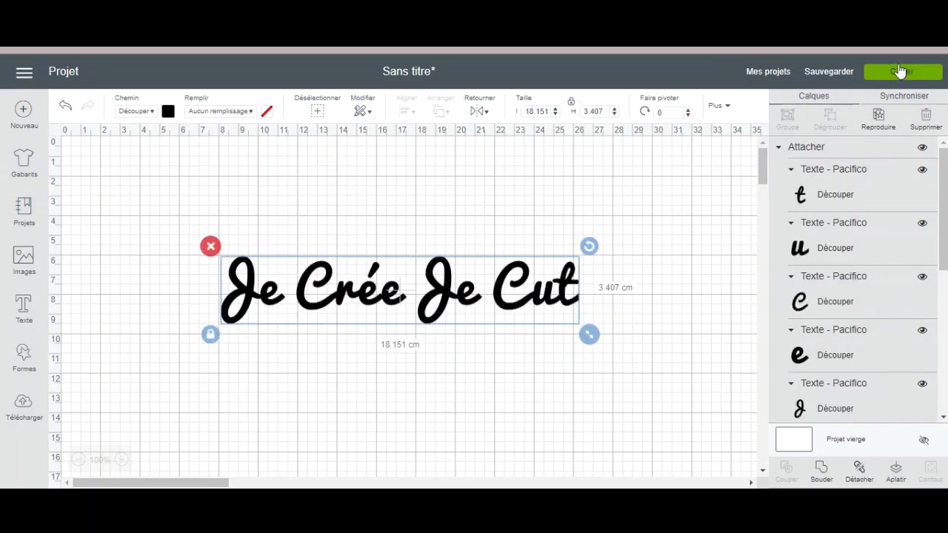
left_click(900, 73)
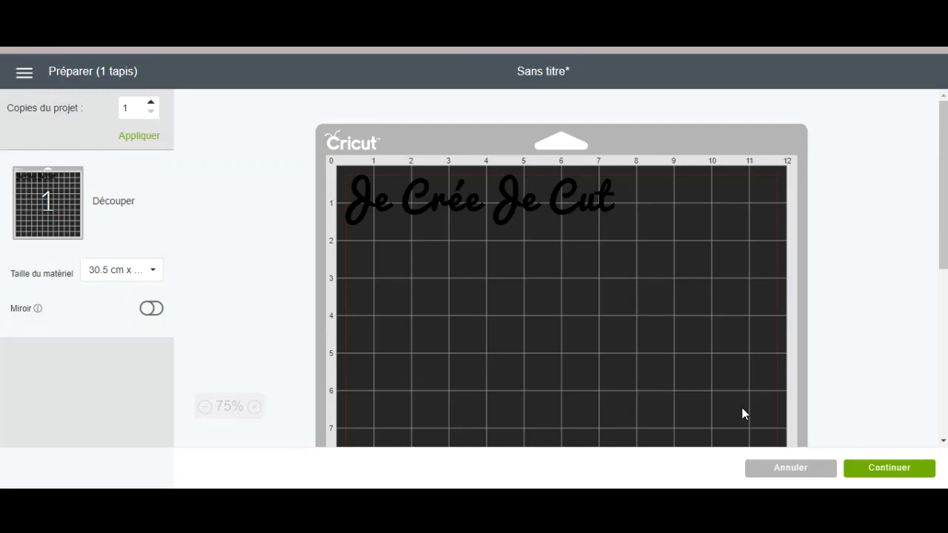
left_click(787, 470)
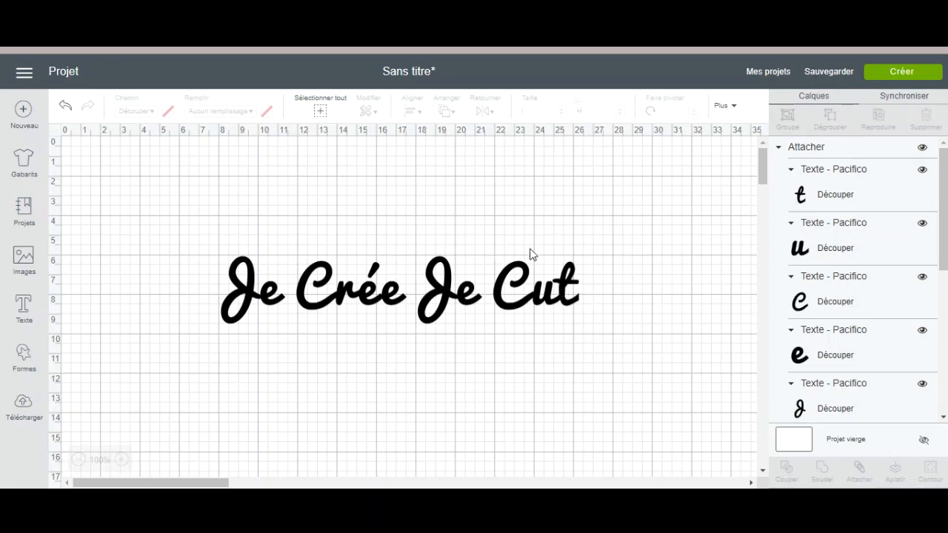
Shift the attached lettering slightly right and down as one block, and detach its letters.
left_click_drag(564, 285, 571, 290)
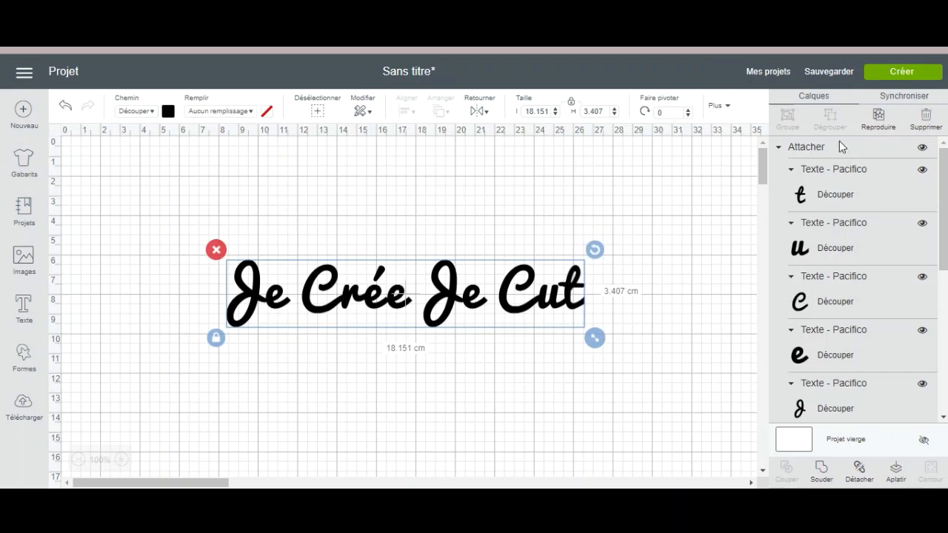
left_click(863, 471)
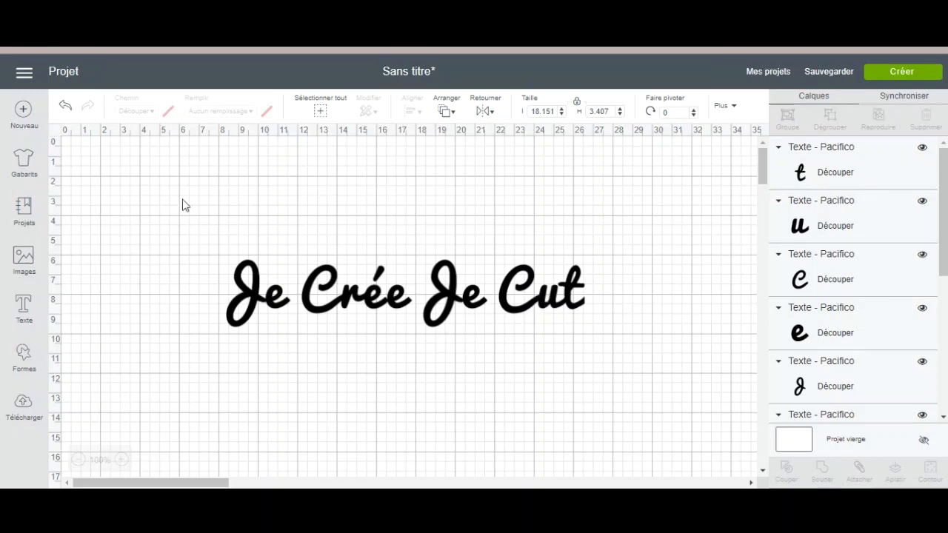
Weld all the letters of "Je Crée Je Cut" into one shape and move it slightly up the canvas.
left_click_drag(170, 217, 617, 355)
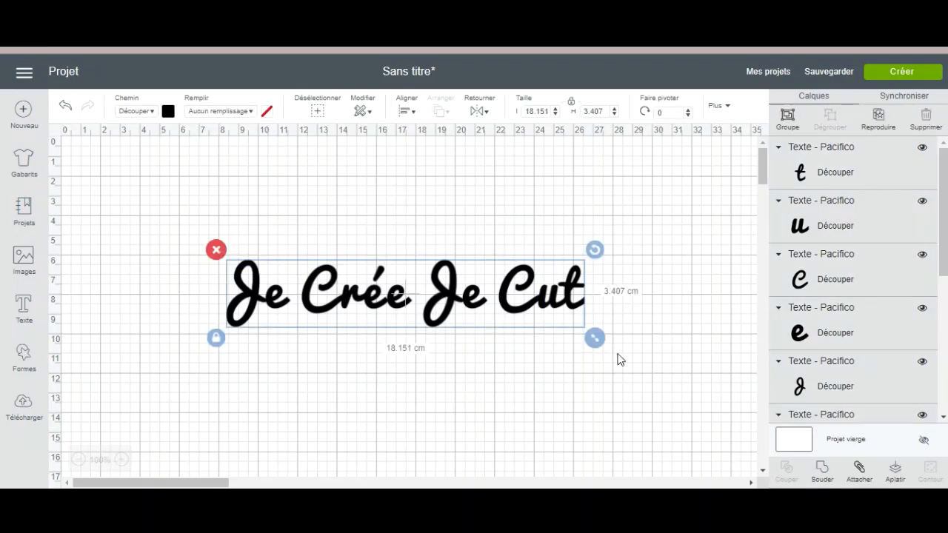
left_click(824, 470)
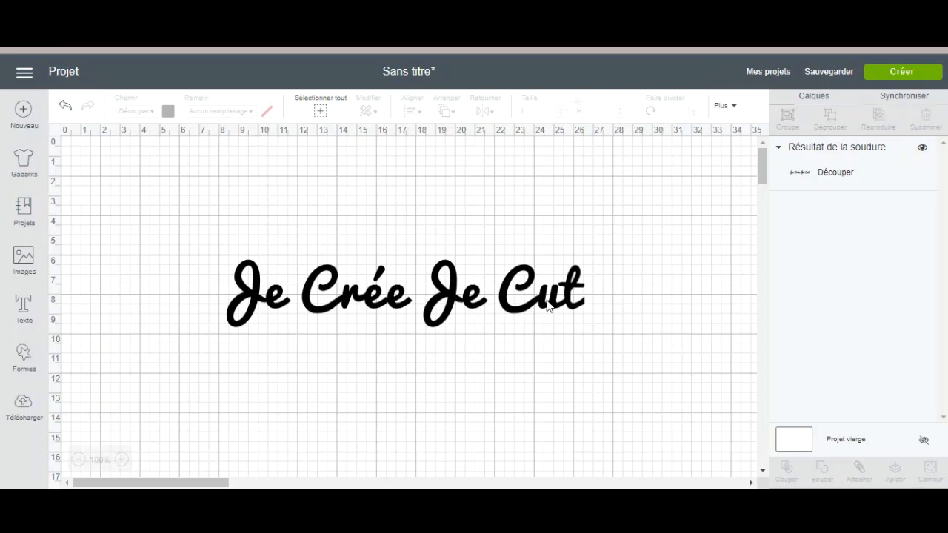
left_click_drag(575, 298, 577, 270)
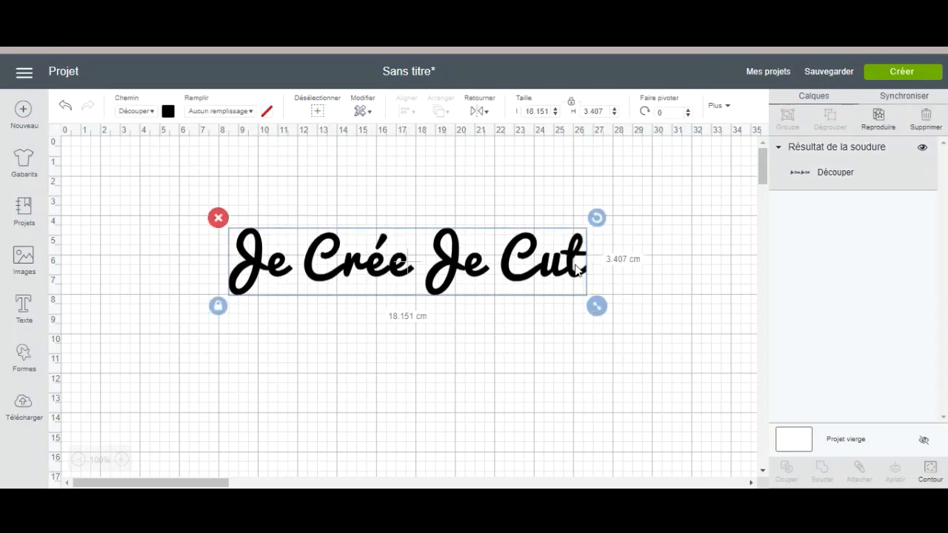